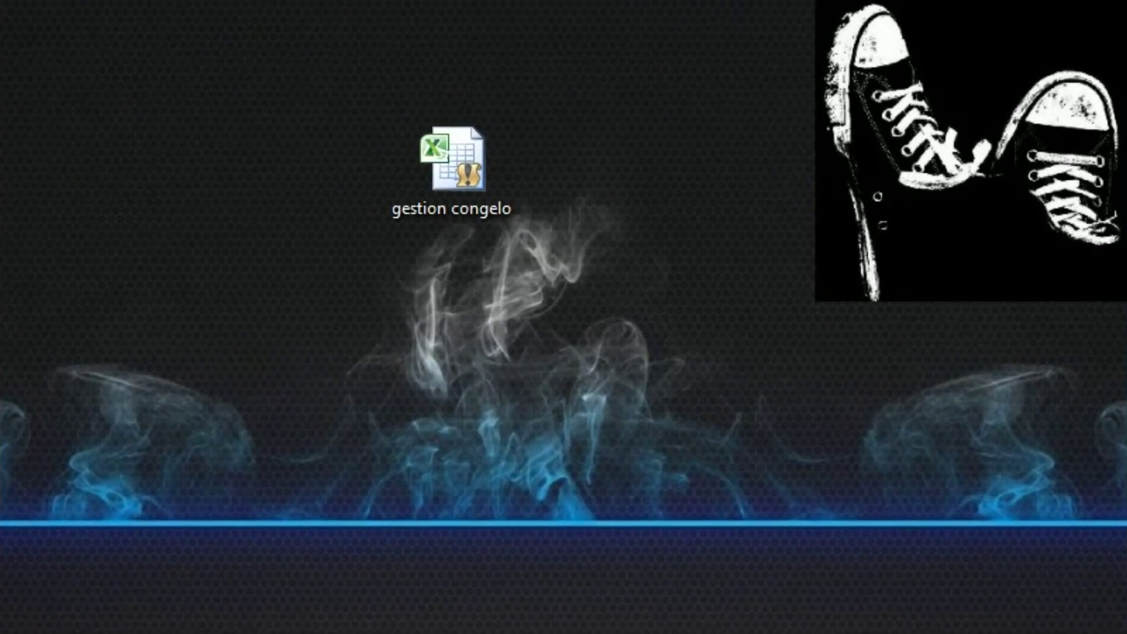
Move the gestion congelo workbook icon to a new spot on the desktop.
mouse_move(494, 173)
mouse_down()
mouse_move(574, 307)
mouse_move(568, 314)
mouse_move(552, 111)
mouse_up()
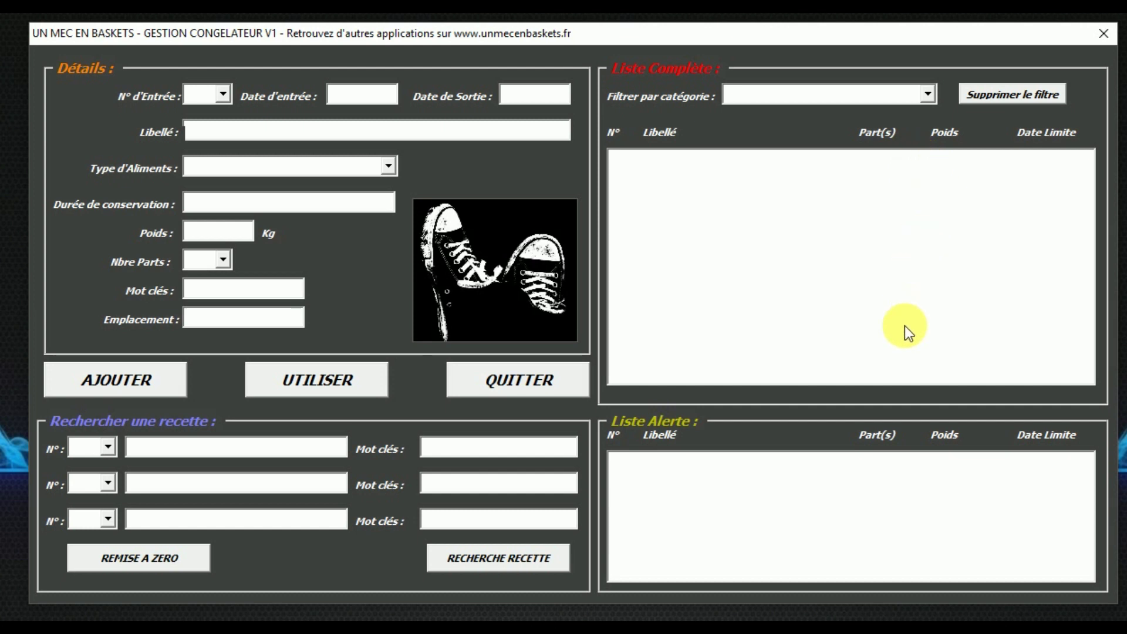
click(928, 93)
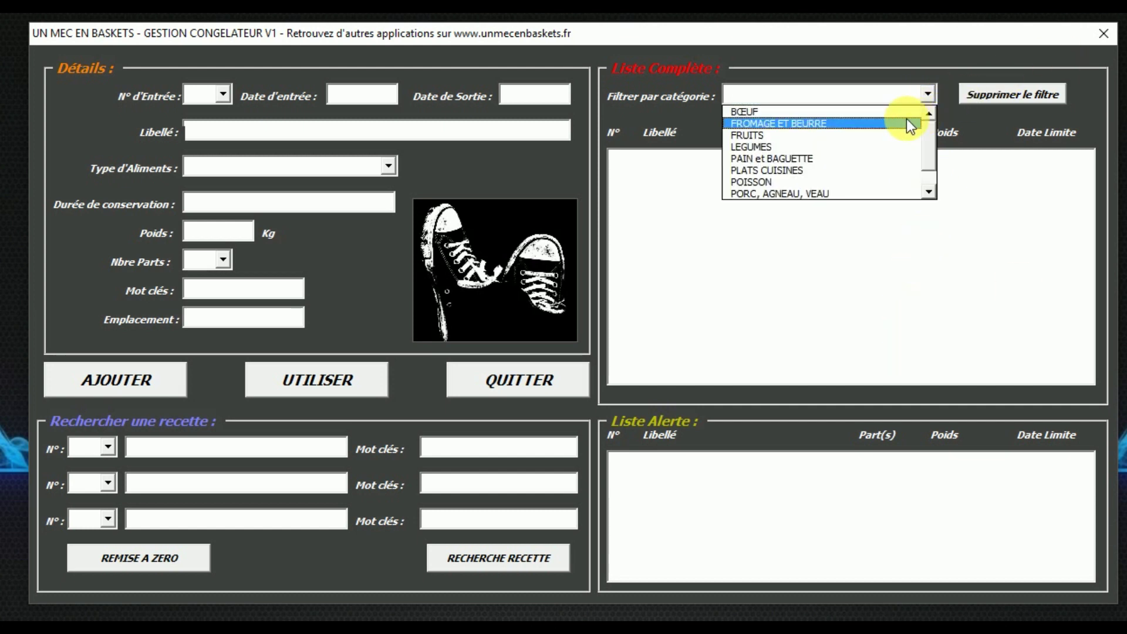
click(1101, 116)
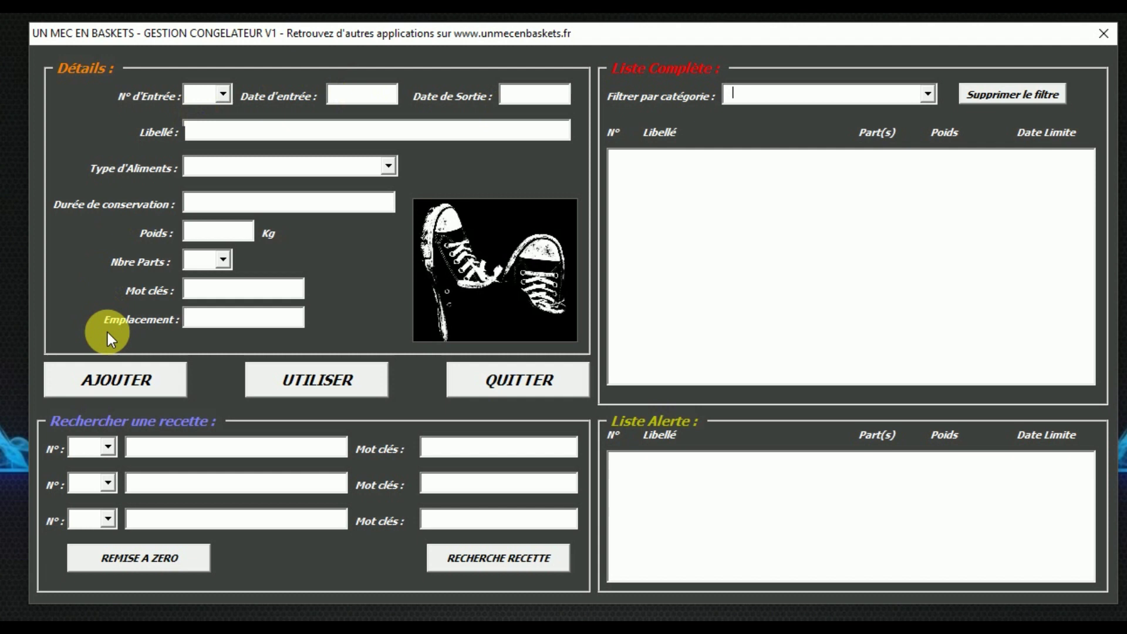
Start a new entry dated 10/07/2018, labelled VIANDE DE BOEUF, food type BŒUF.
click(134, 387)
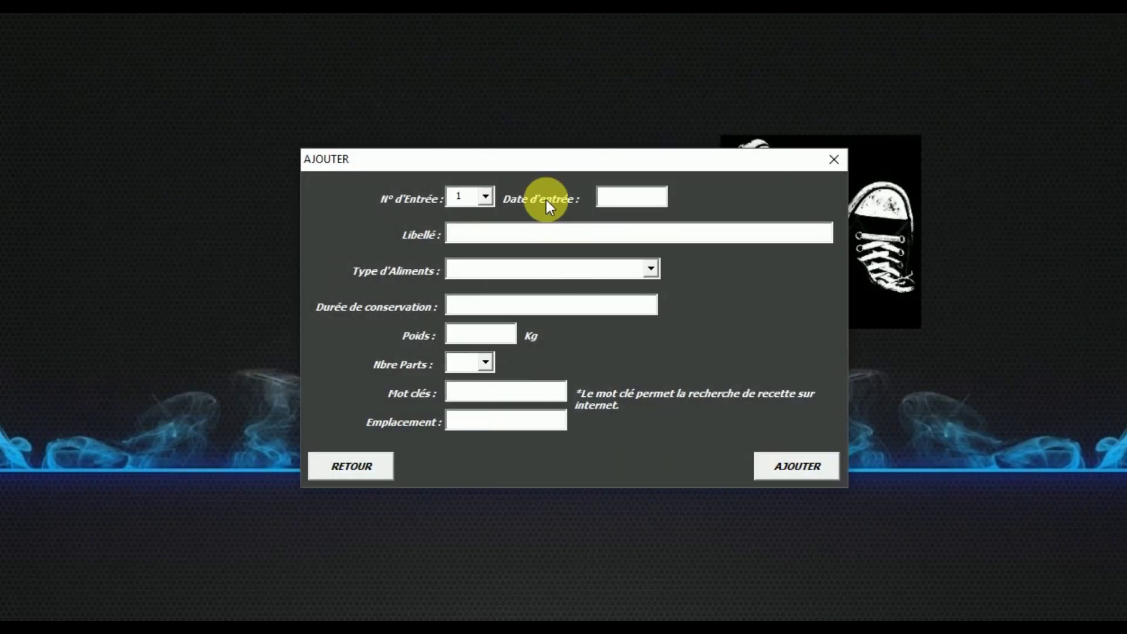
click(635, 209)
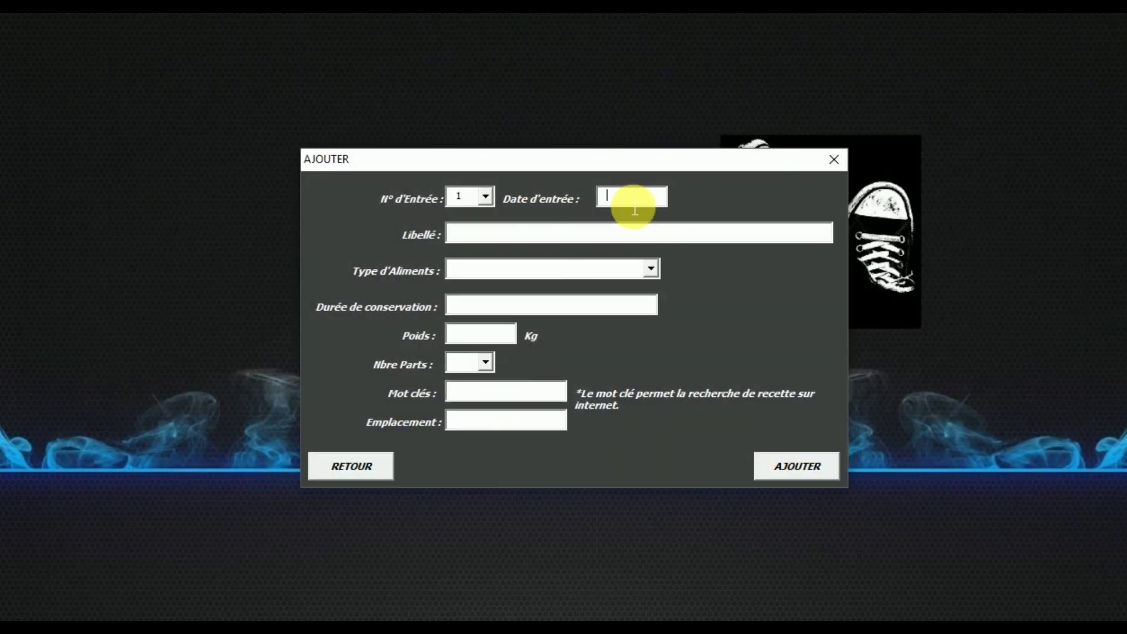
text(10/07/2018)
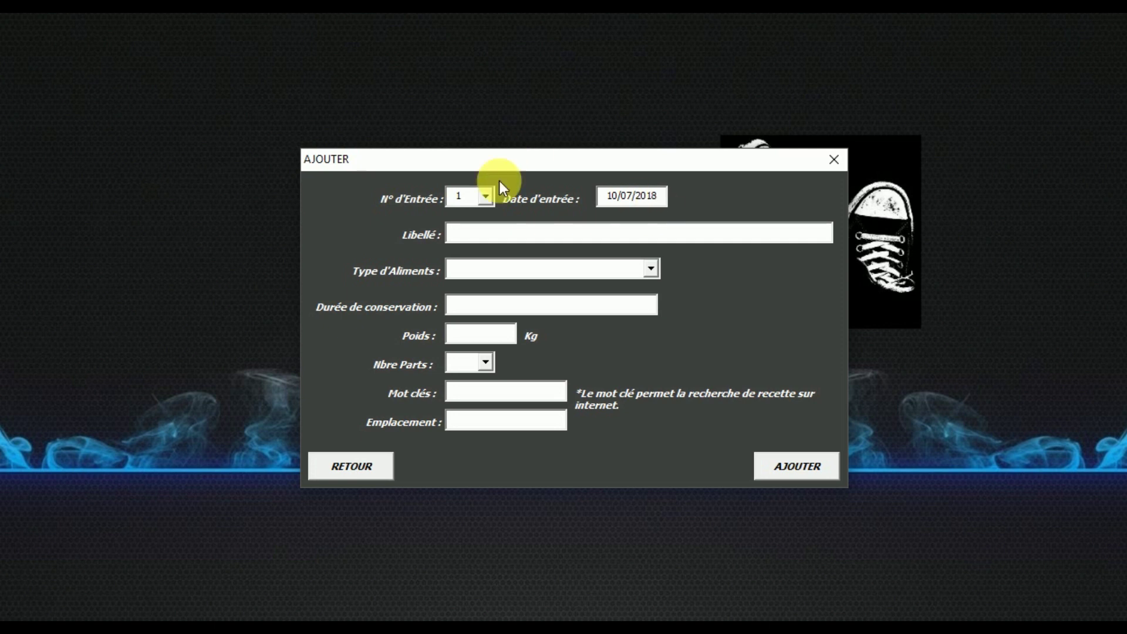
click(501, 240)
text(VIANDED)
key(BackSpace)
text(DE BOEUF)
click(651, 268)
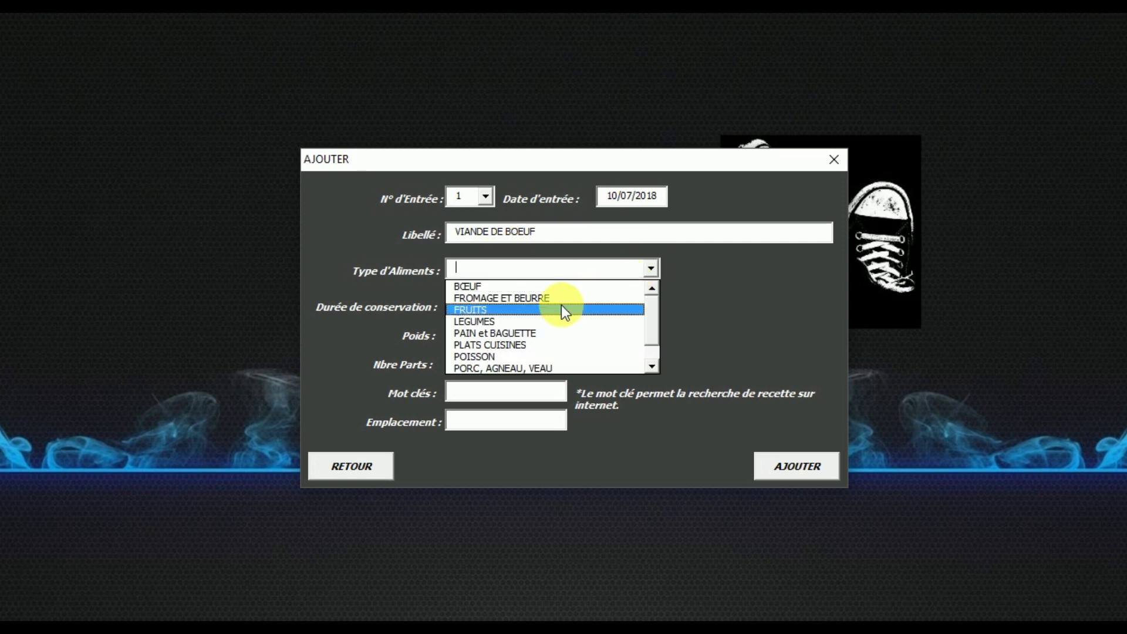
click(465, 288)
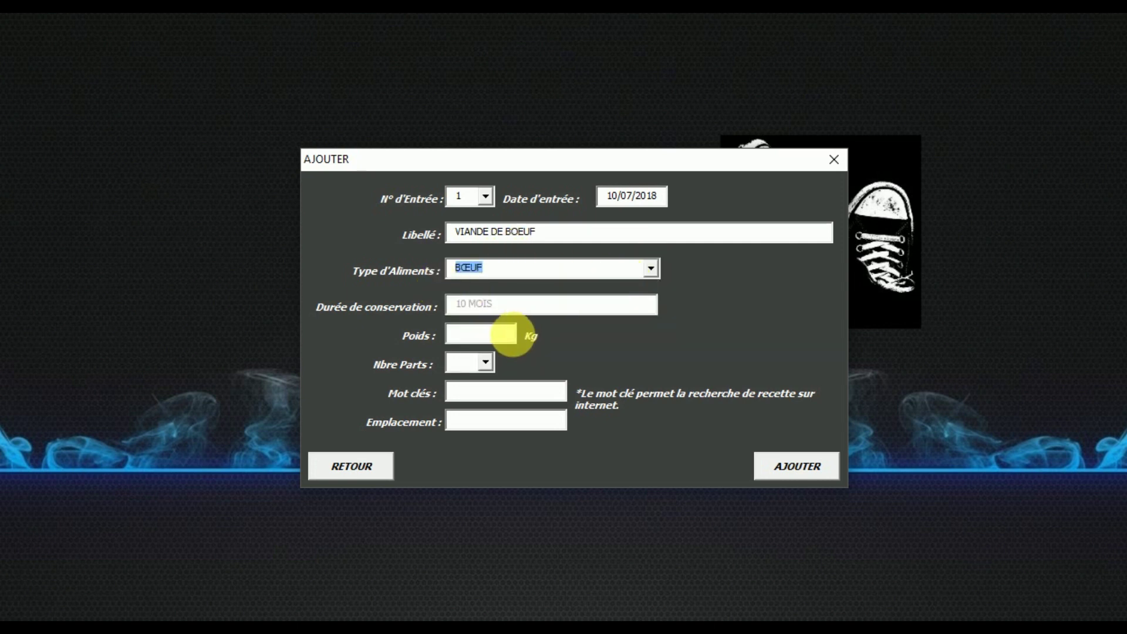
Enter the weight as 1,250, correcting the mistyped 1.250.
click(480, 340)
text(1.250)
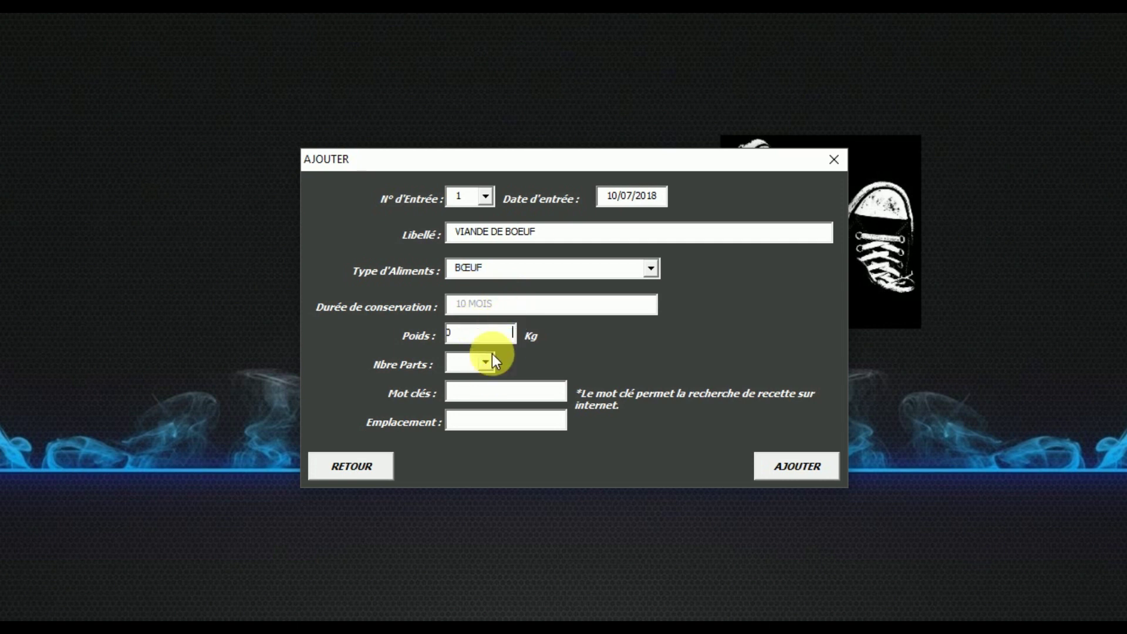
key(BackSpace)
key(BackSpace)
key(BackSpace)
drag(487, 346, 348, 345)
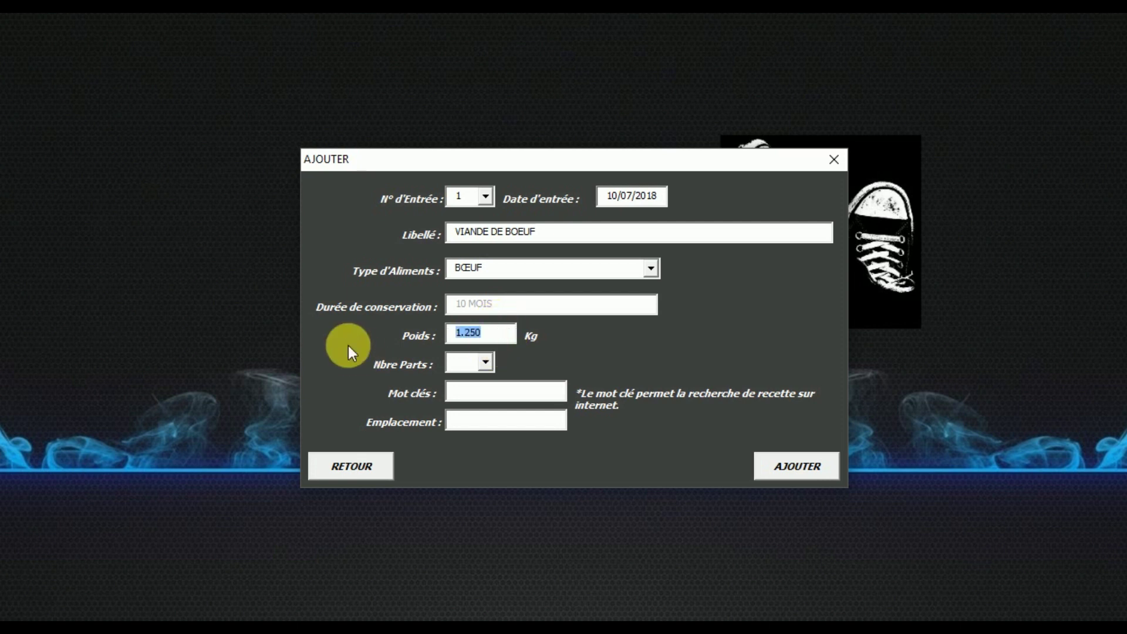
key(End)
key(BackSpace)
key(BackSpace)
key(BackSpace)
key(BackSpace)
text(?)
key(BackSpace)
text(,250)
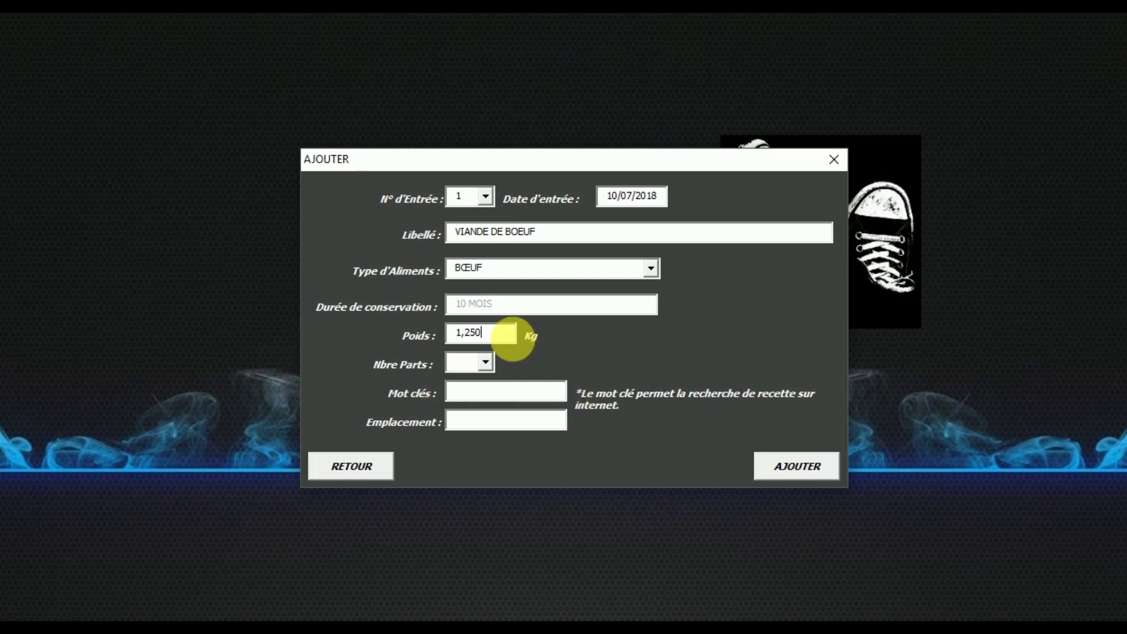
Set 6 parts, keyword BOEUF, location CONGELO 1 / TIROIR 2, and submit the entry.
click(485, 361)
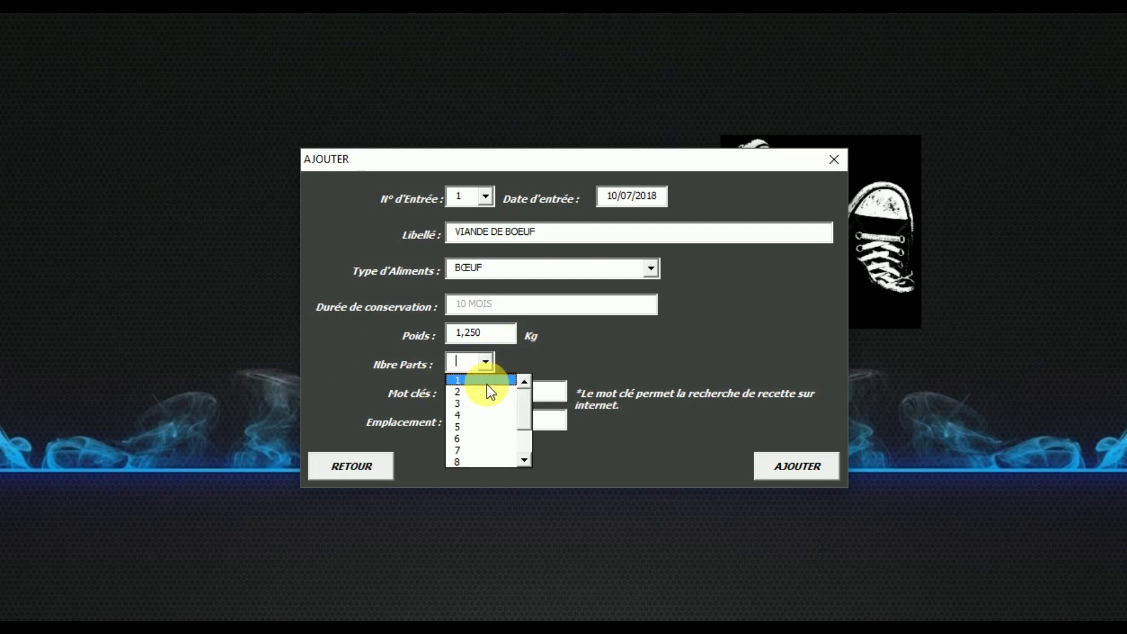
click(479, 437)
click(488, 392)
text(BOEUF)
click(506, 422)
text(C)
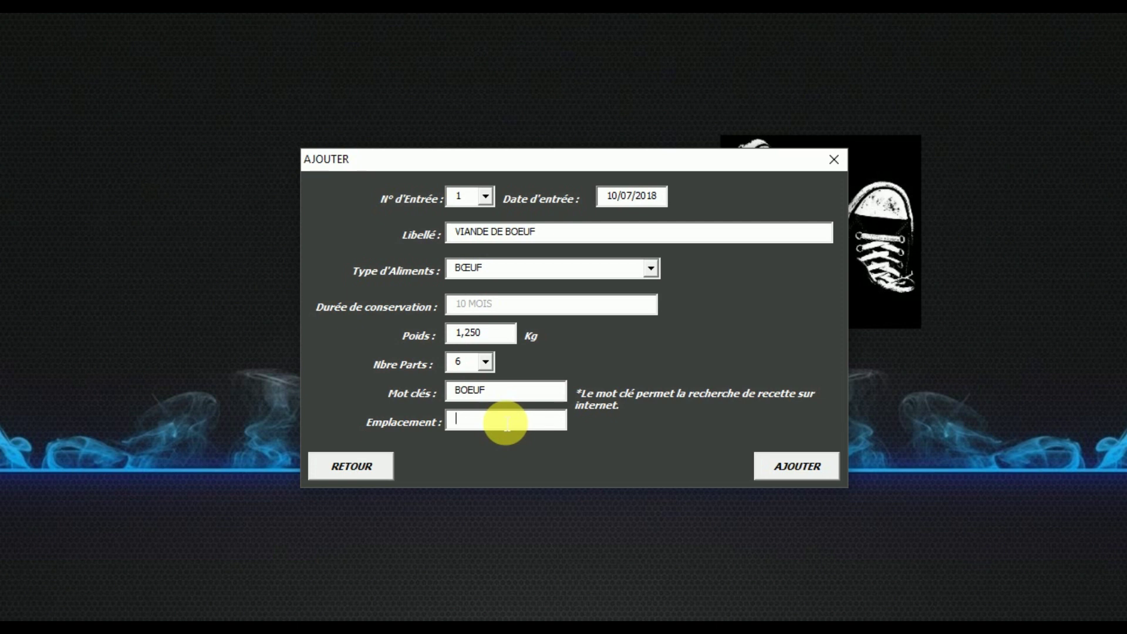
text(ONGELO 1 /)
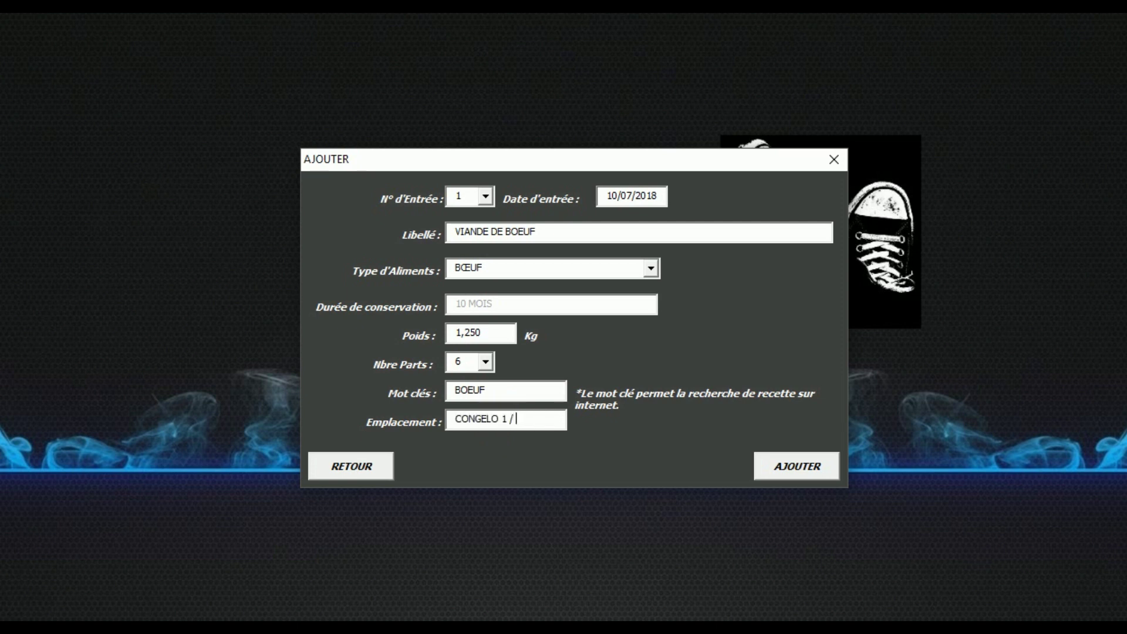
text( TIROIR 2)
click(802, 468)
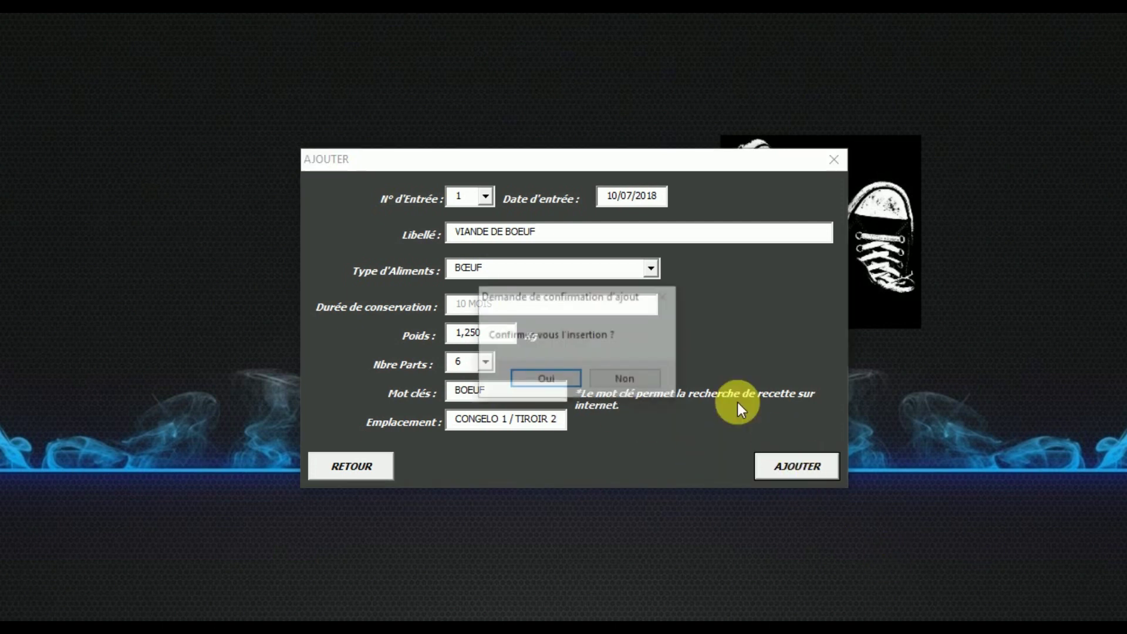
Confirm the beef entry, then start entry 2: dated 10/07/2018, CAROTTES EN RONDELLES, food type LEGUMES.
click(554, 373)
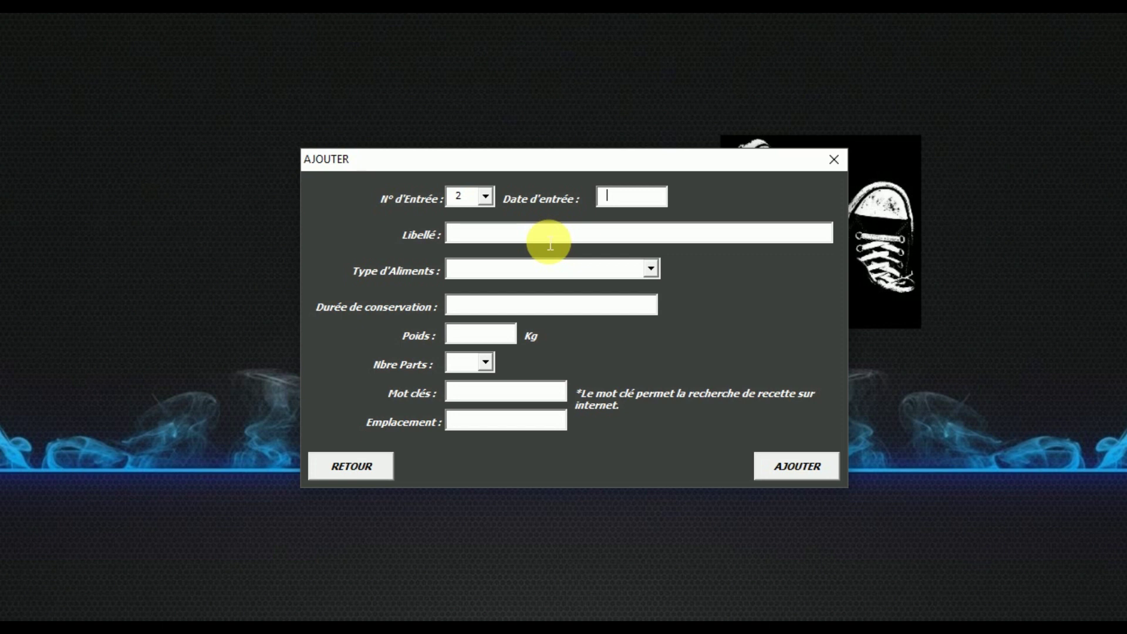
text(10/07/2018)
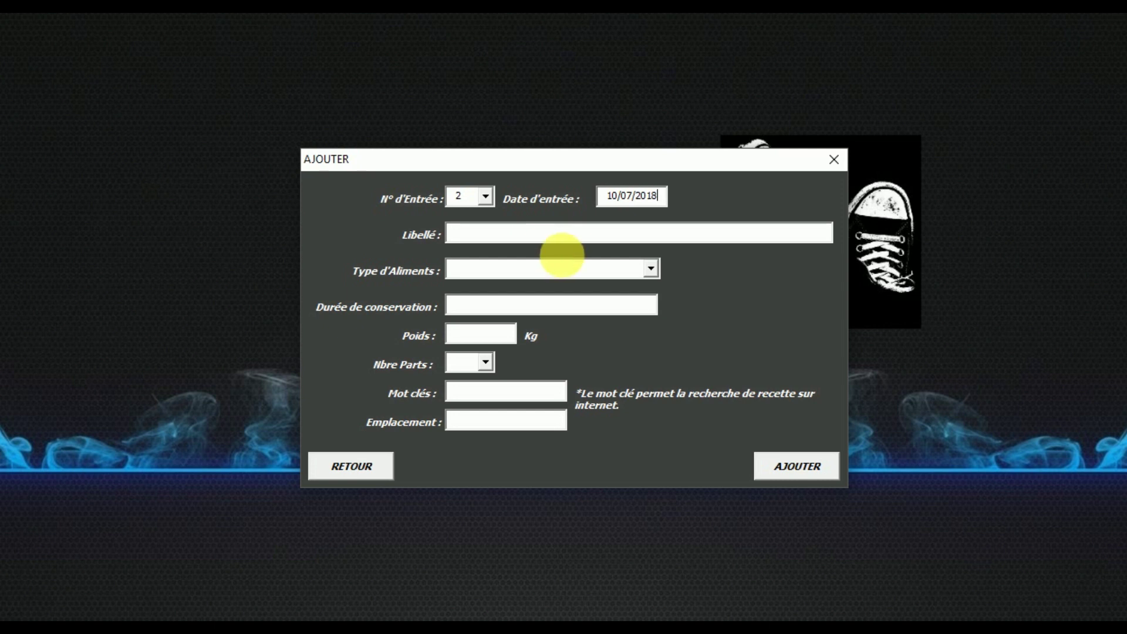
click(604, 235)
text(CAROTTES EN RONDELLES)
key(Tab)
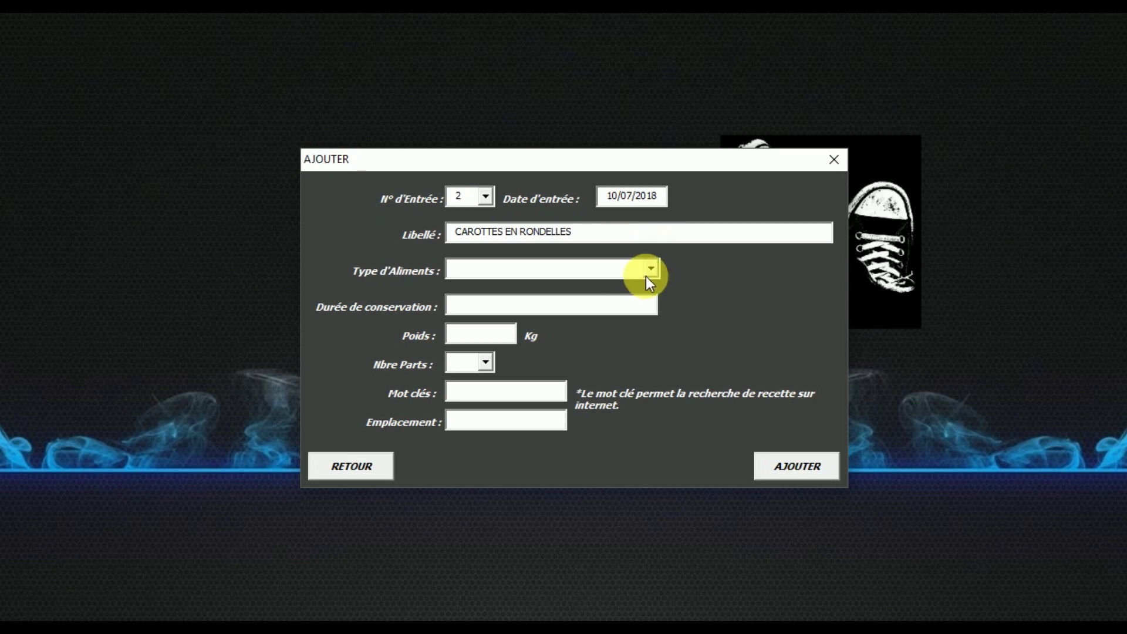
click(648, 270)
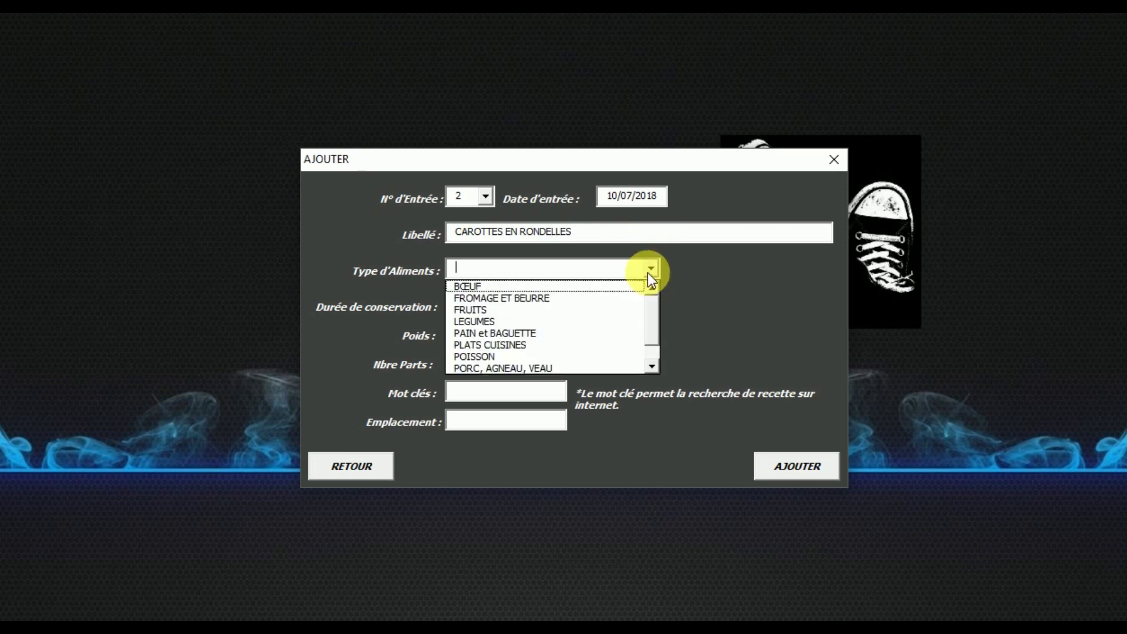
click(580, 321)
Set weight 0,750, 4 parts, keyword CAROTTES, location CONGELO 2 / TIROIR 4, and submit.
click(482, 341)
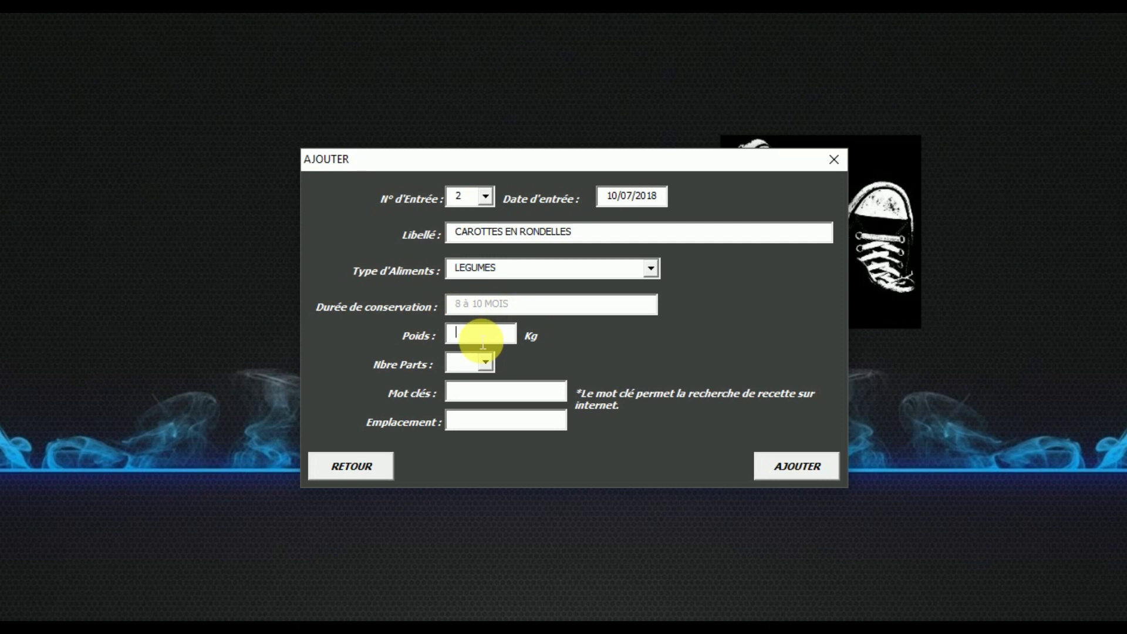
text(0,750)
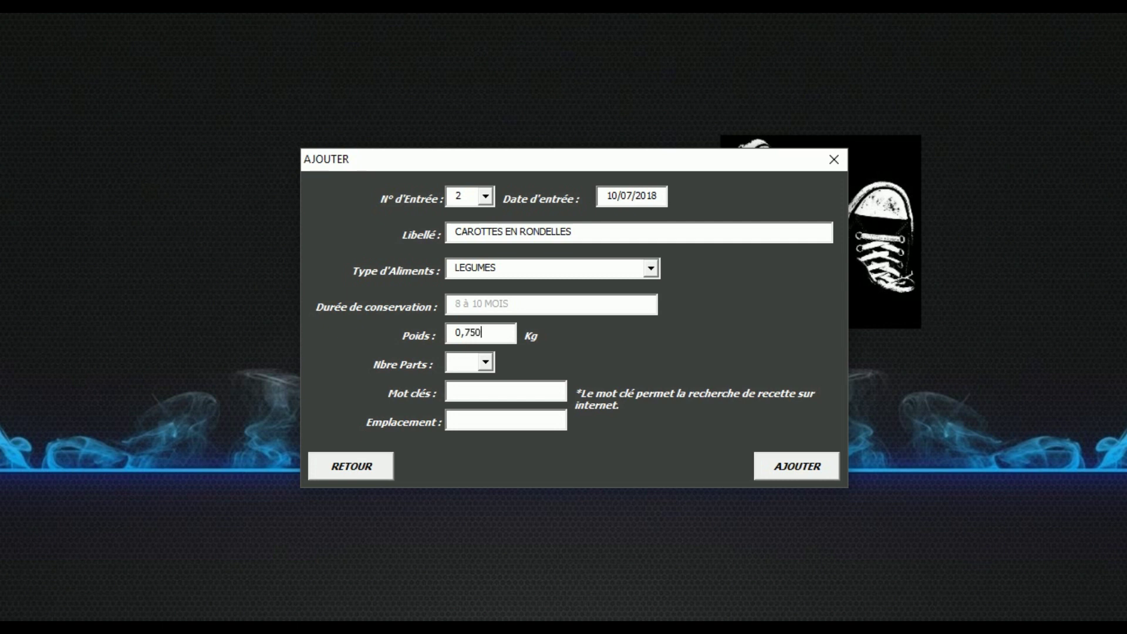
click(486, 364)
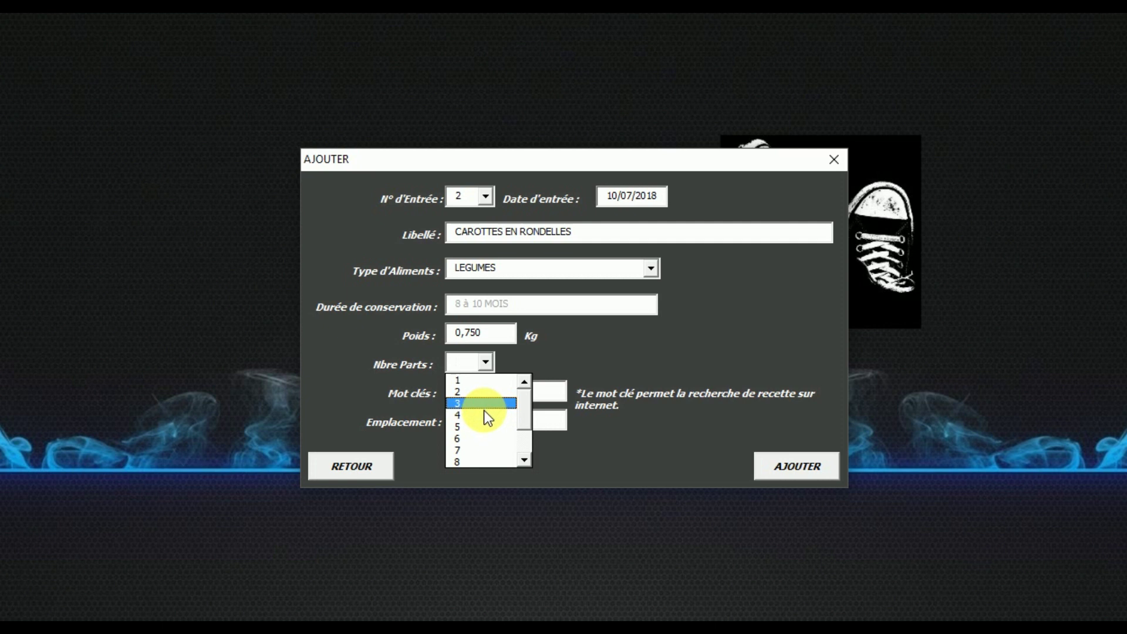
click(485, 415)
click(487, 392)
text(CAROTTES)
click(540, 421)
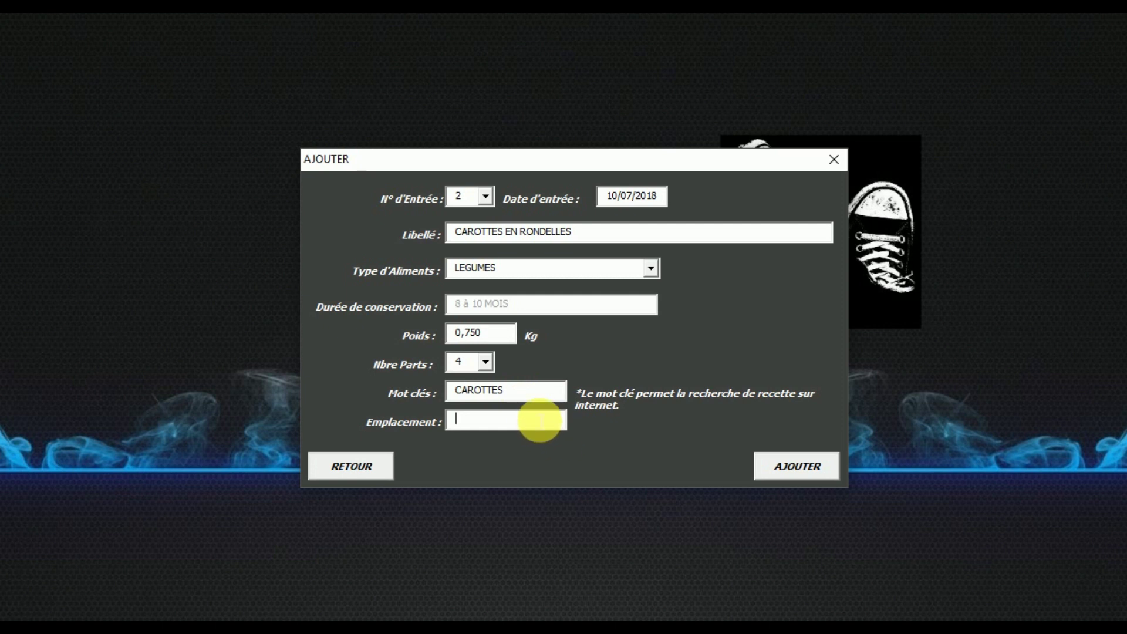
text(CONGELO 2 / TIROIR 4)
click(798, 463)
Confirm the carrot entry, return to the main form and select CAROTTES EN RONDELLES in Liste Complète.
click(546, 379)
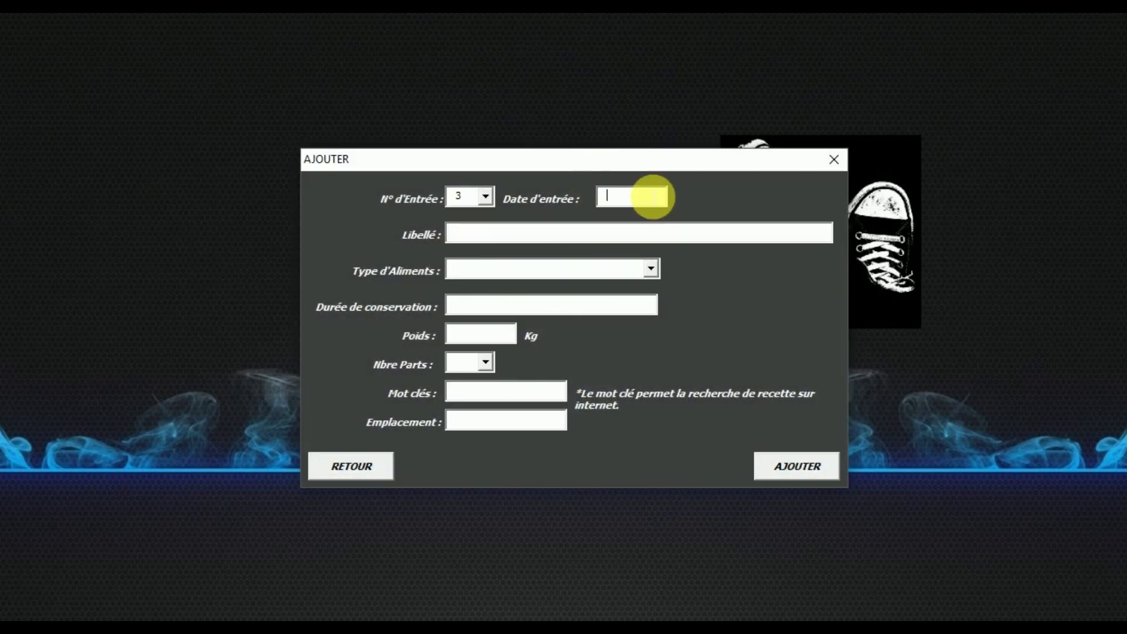
click(363, 467)
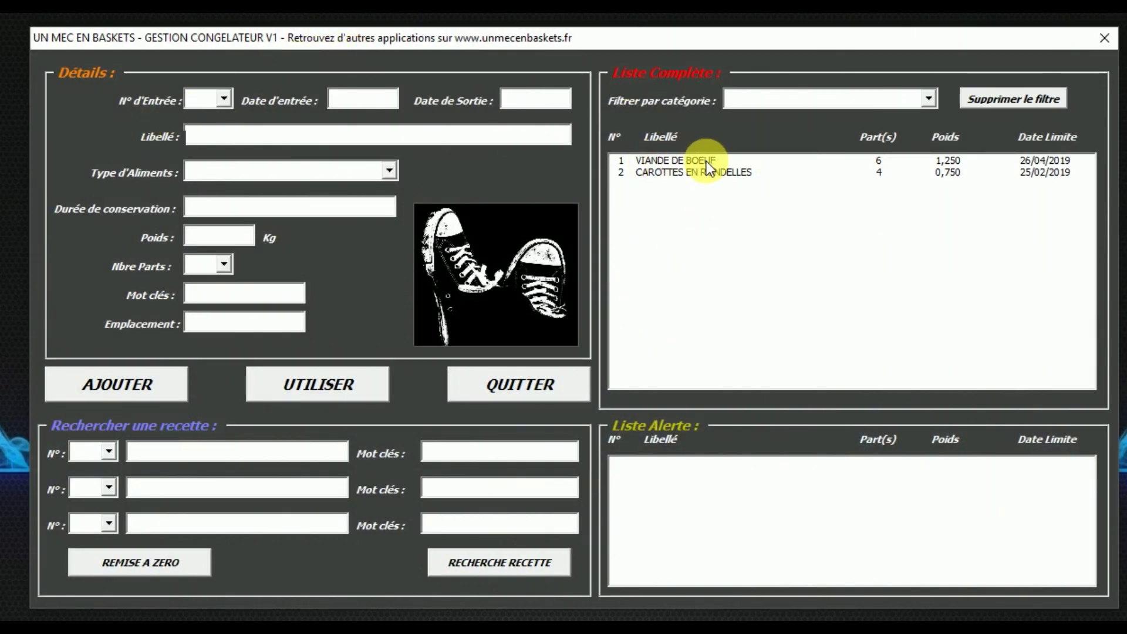
click(1062, 171)
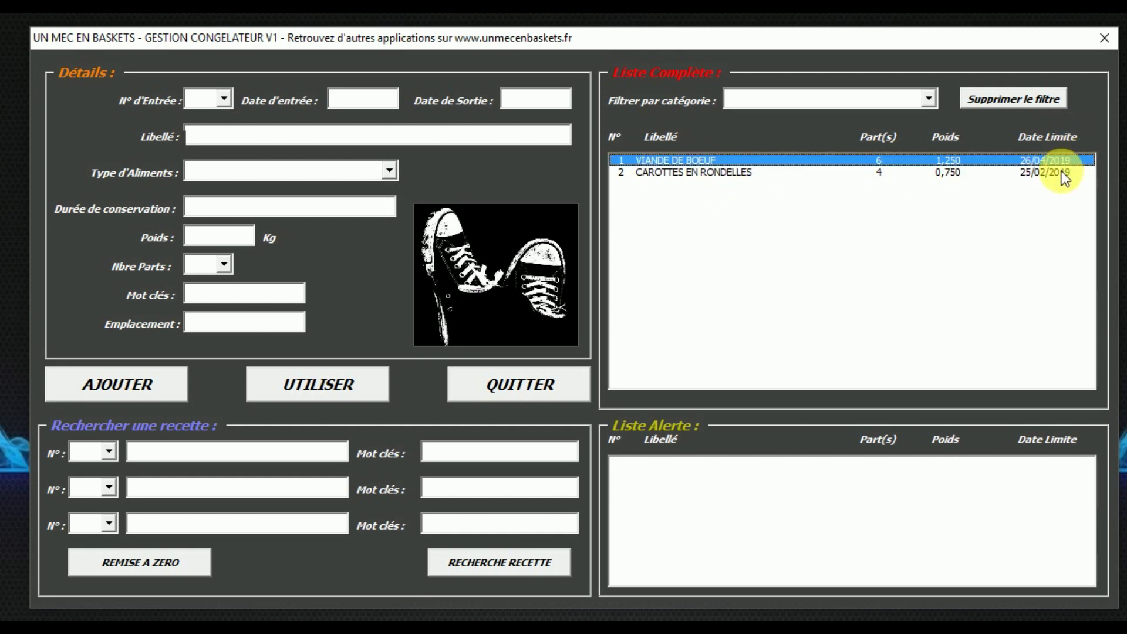
click(1064, 167)
click(1060, 175)
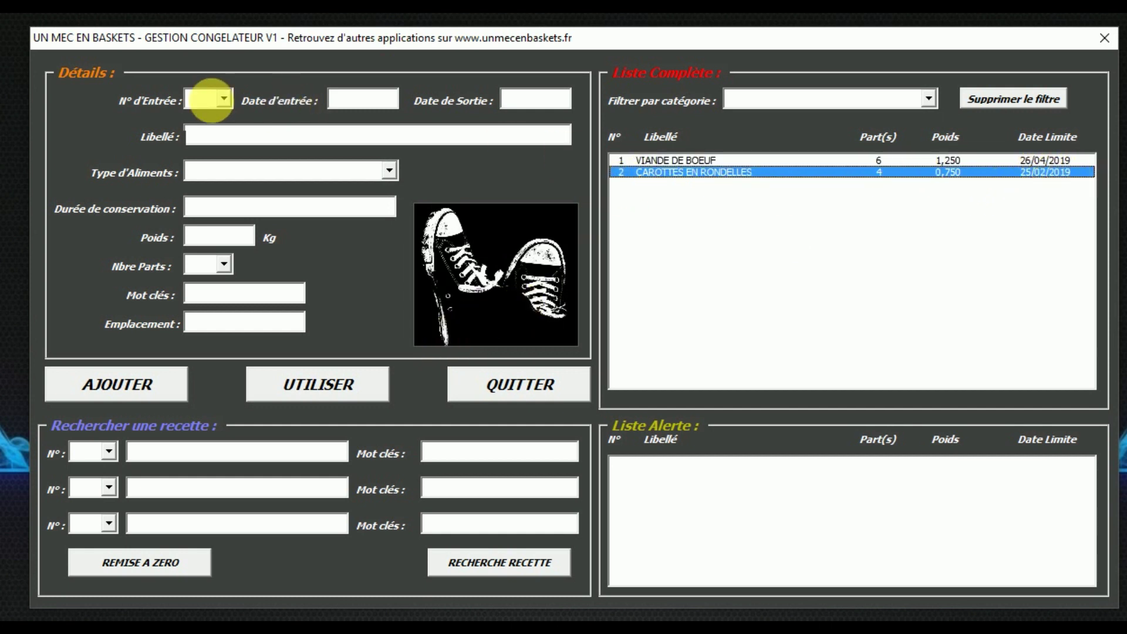
Load entry 1, VIANDE DE BOEUF, from N° d'Entrée, then show the carrots' details.
click(223, 97)
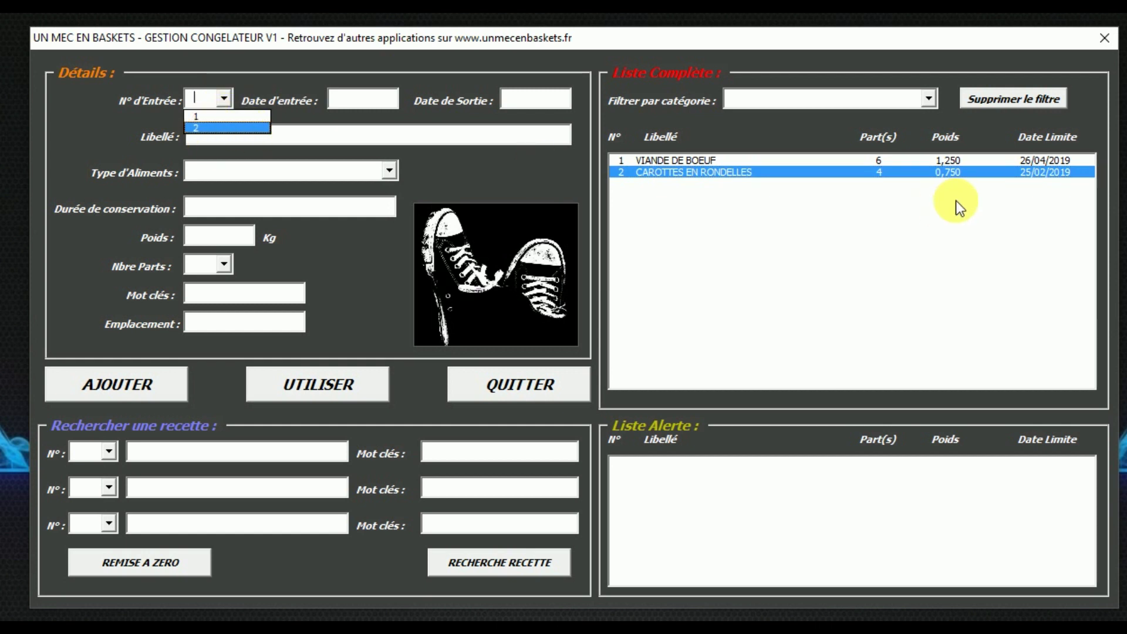
click(710, 161)
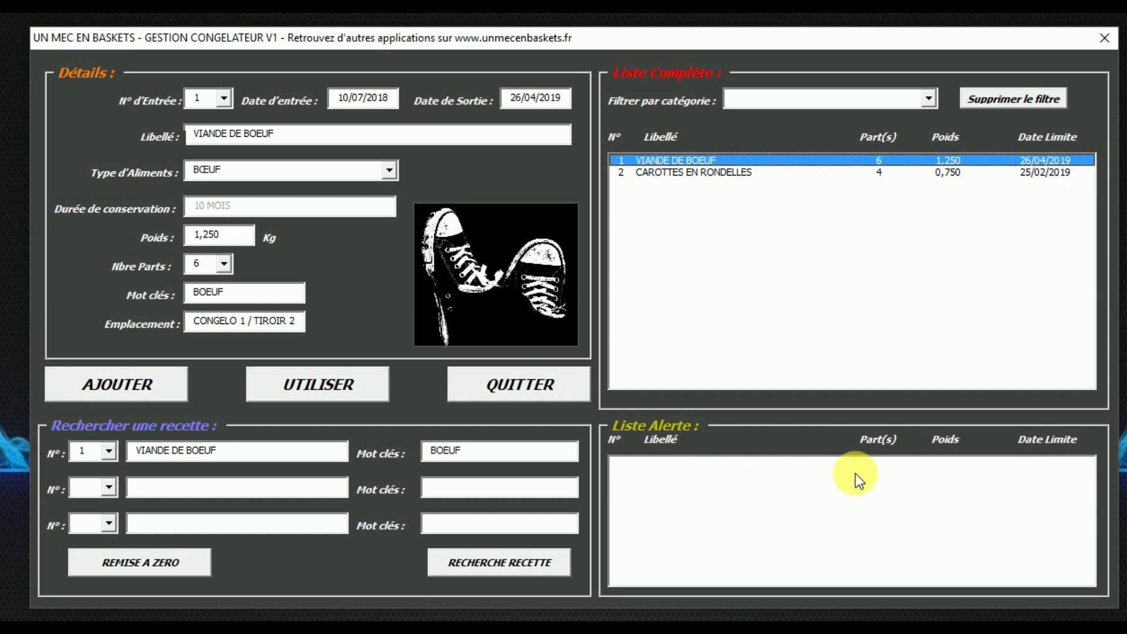
click(701, 173)
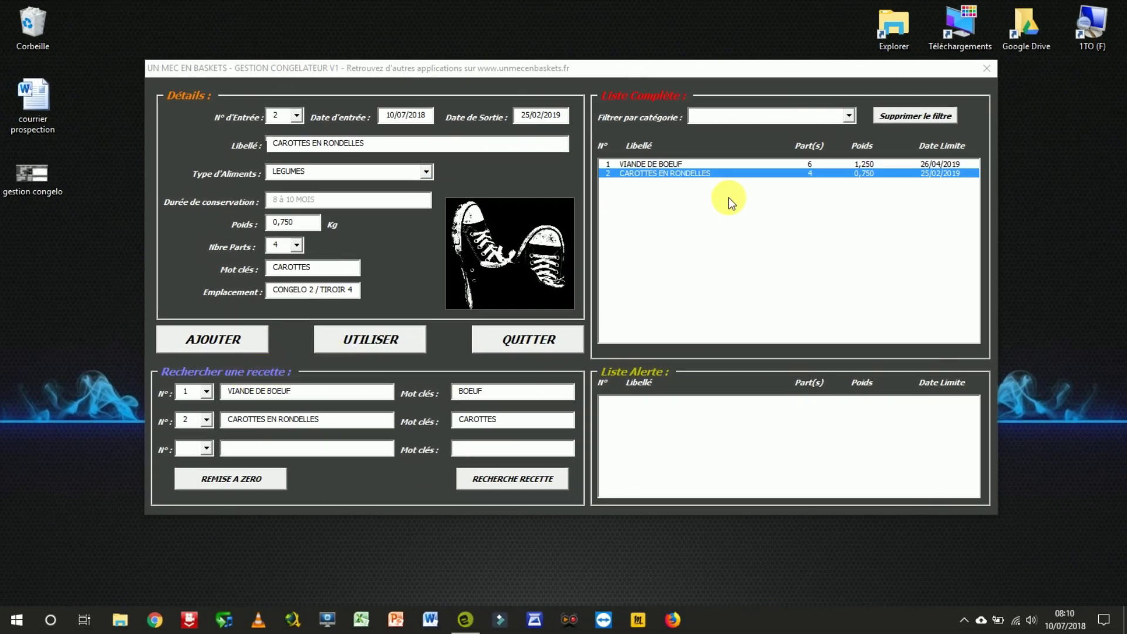
Filter Liste Complète by the LEGUMES category.
click(848, 117)
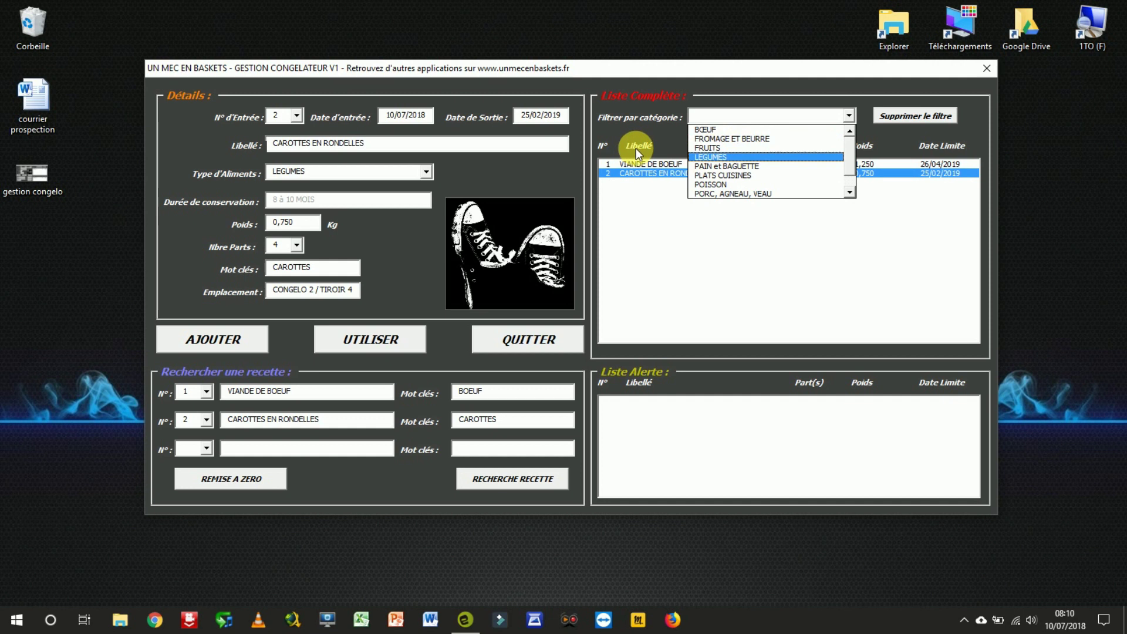
click(636, 150)
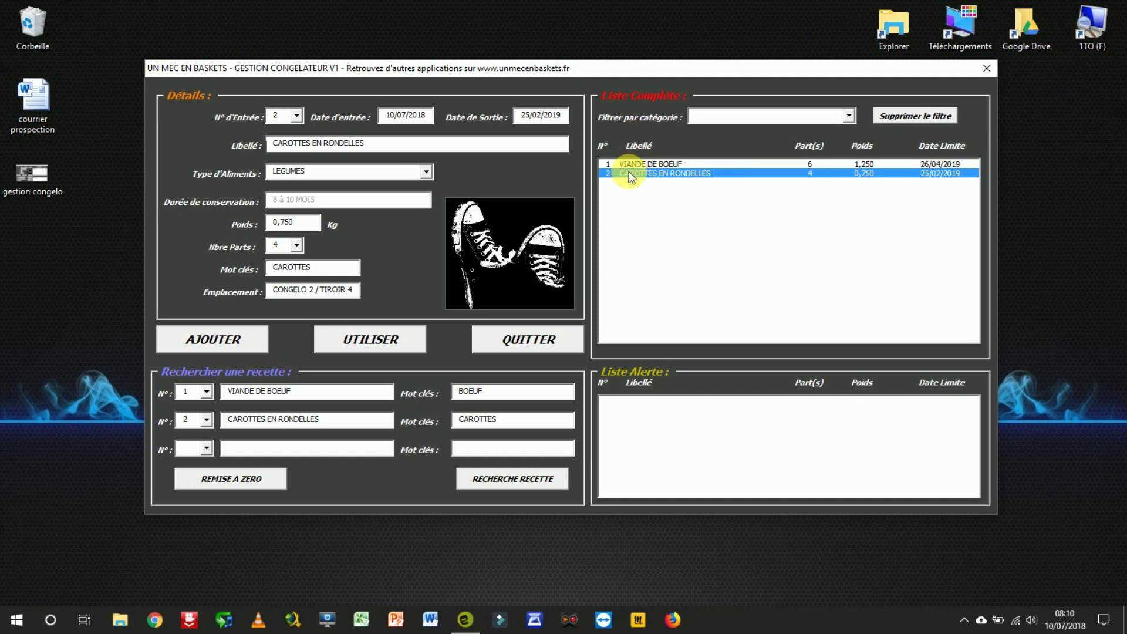
click(675, 174)
click(849, 115)
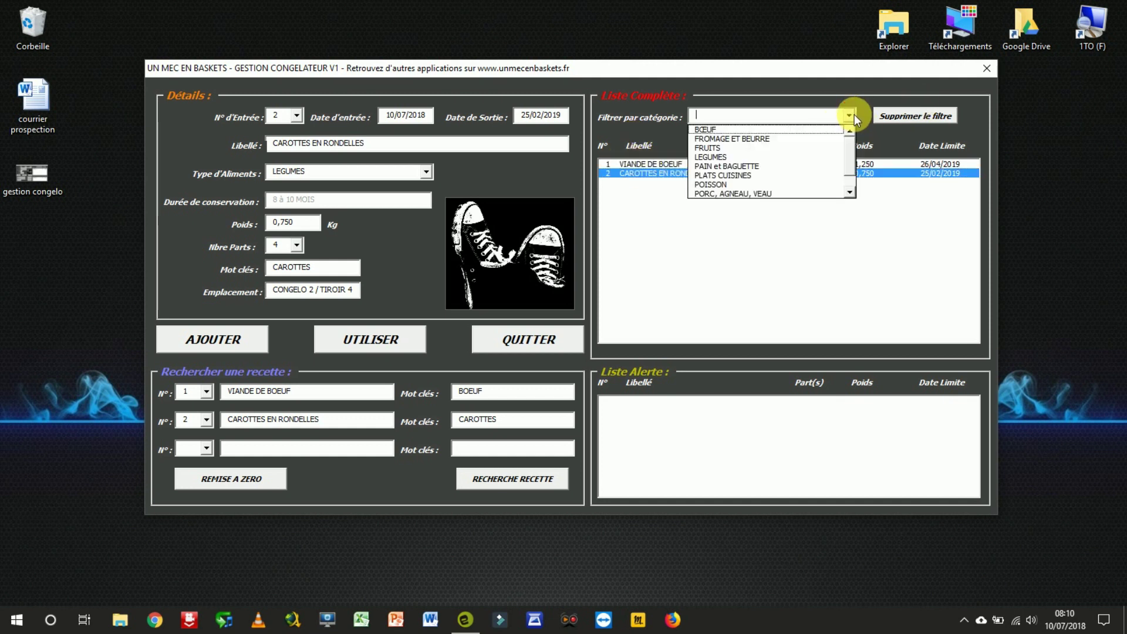
click(785, 158)
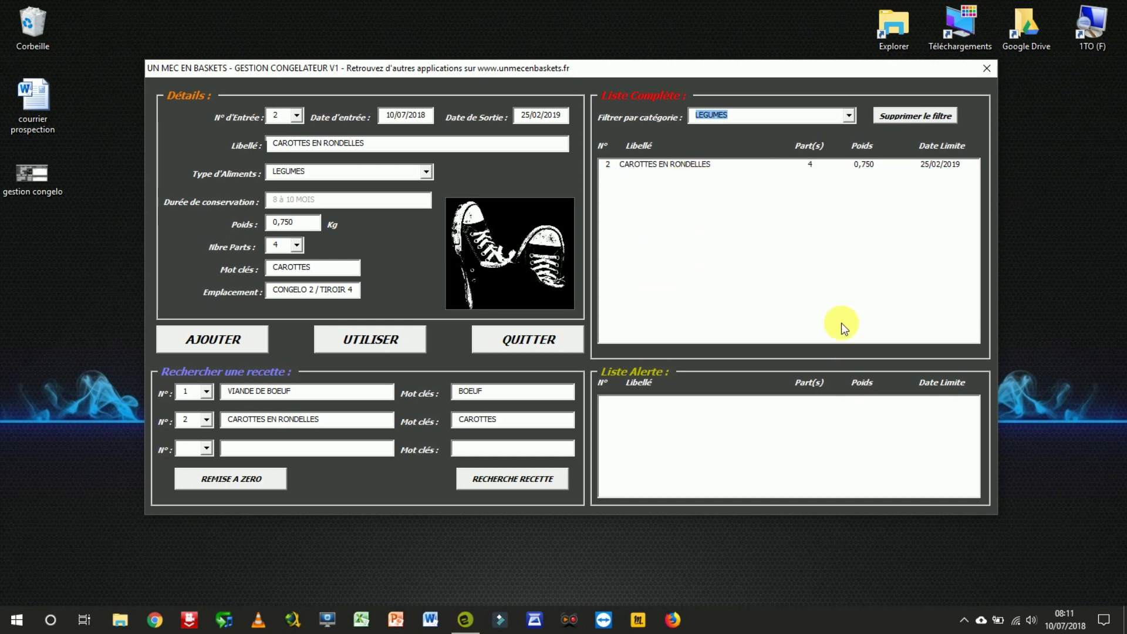
Switch the category filter to BOEUF, then remove the filter.
click(849, 116)
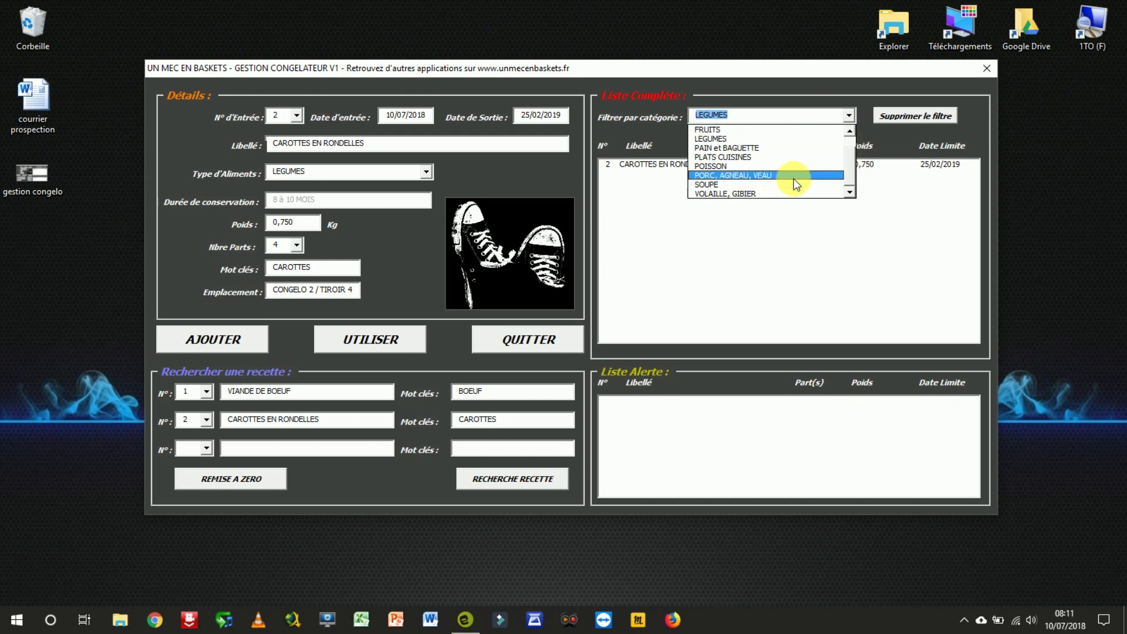
scroll(848, 165, up, 2)
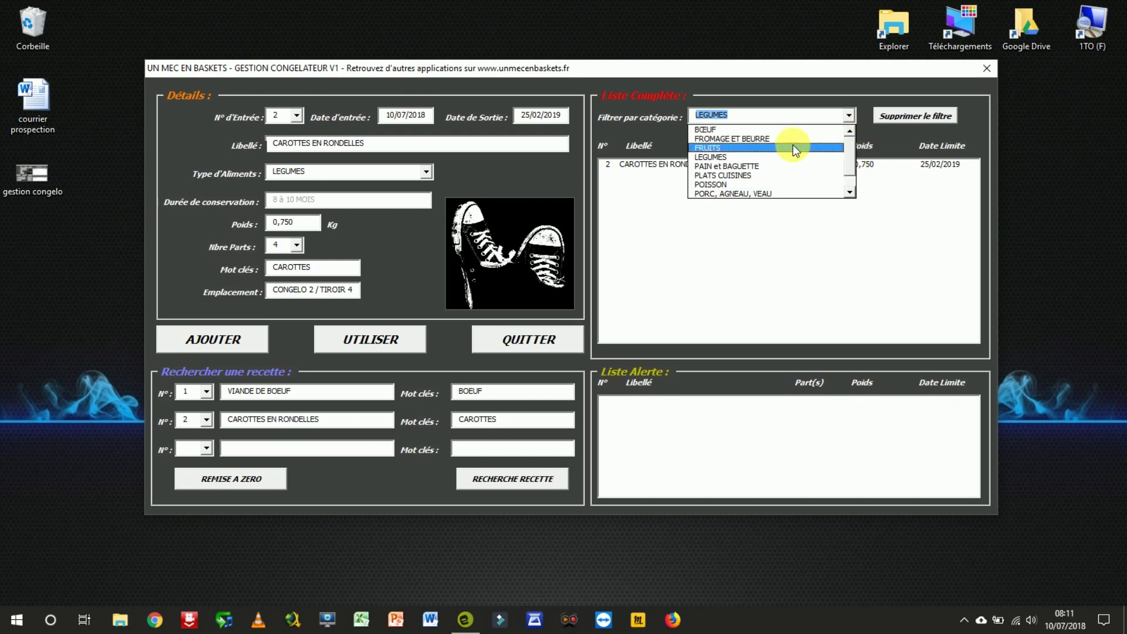
click(768, 129)
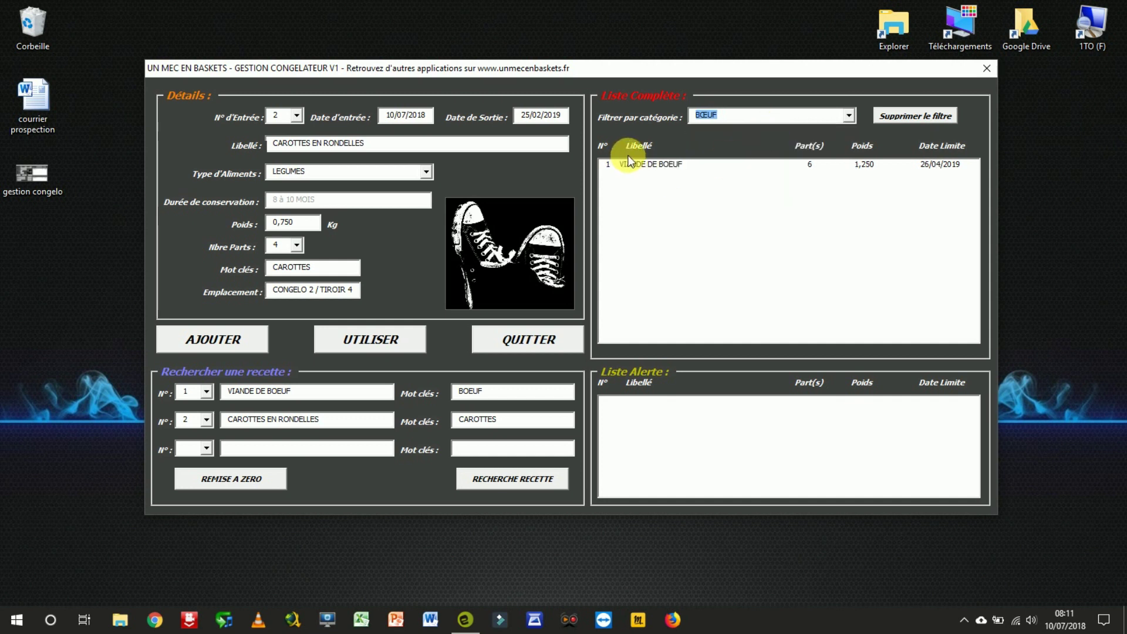
click(916, 115)
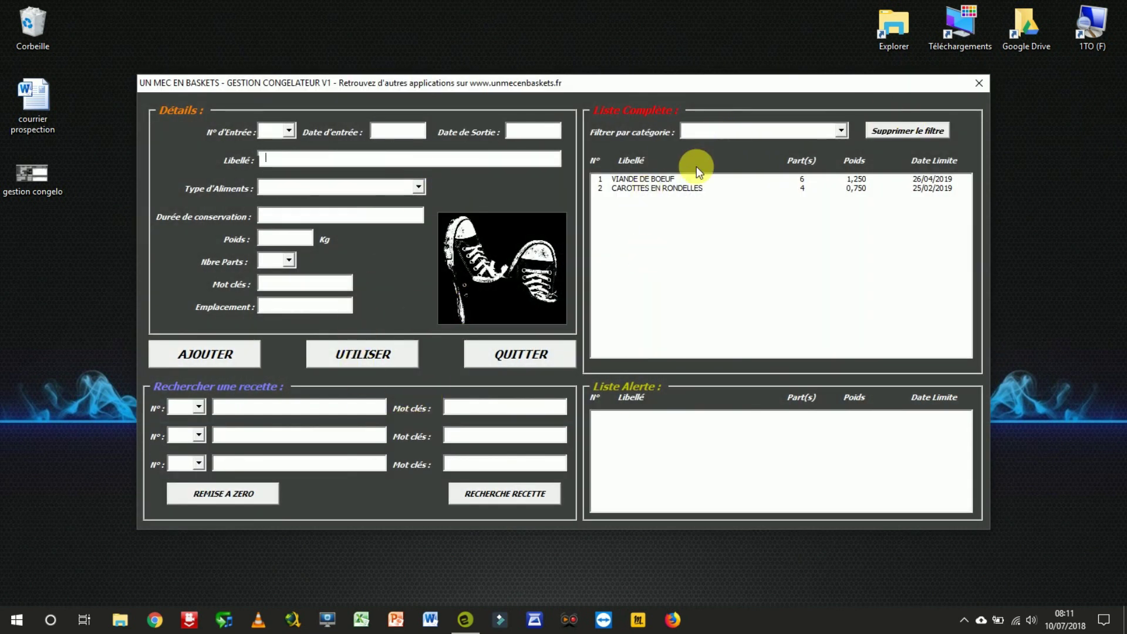
Select VIANDE DE BOEUF and then CAROTTES EN RONDELLES in Liste Complète.
click(649, 180)
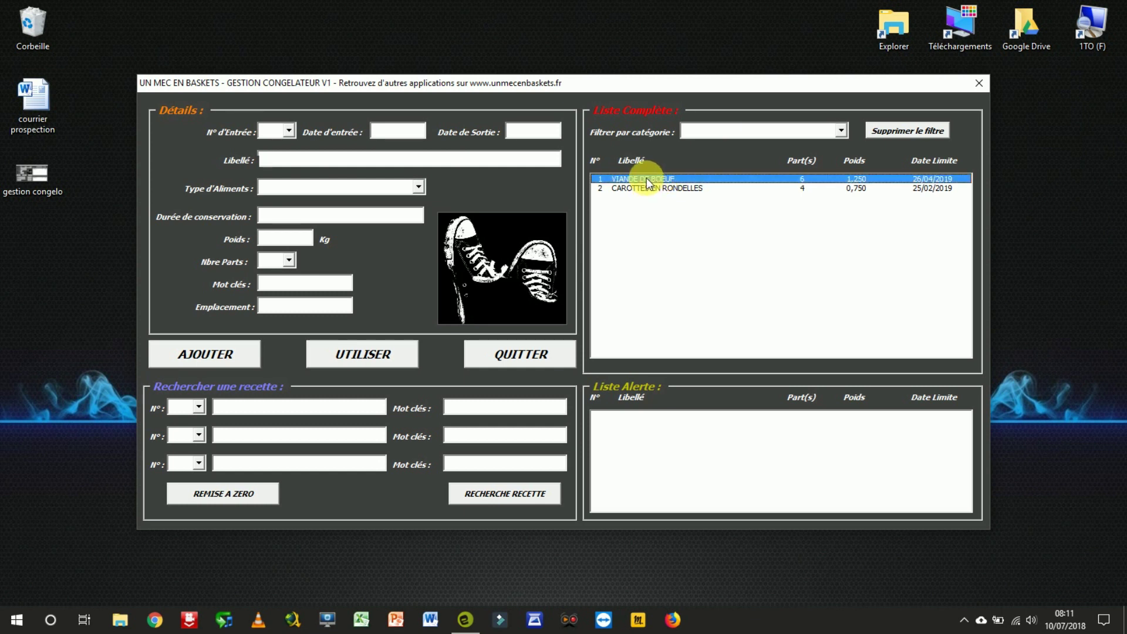
click(655, 189)
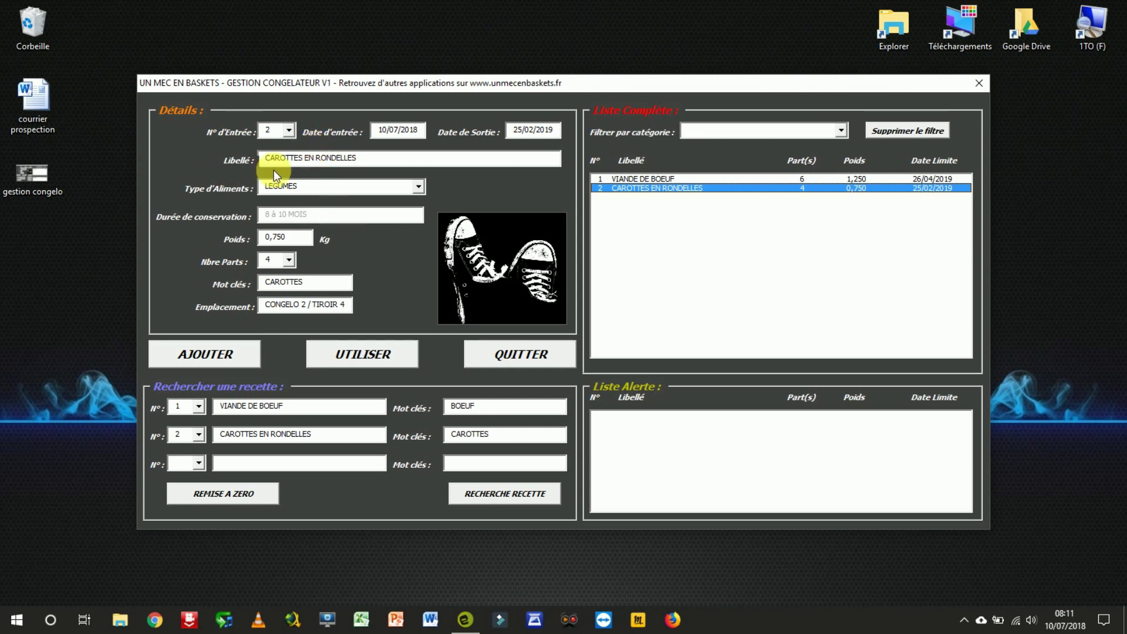
Run RECHERCHE RECETTE and browse the Google results for 'recette BOEUF CAROTTES'.
click(526, 499)
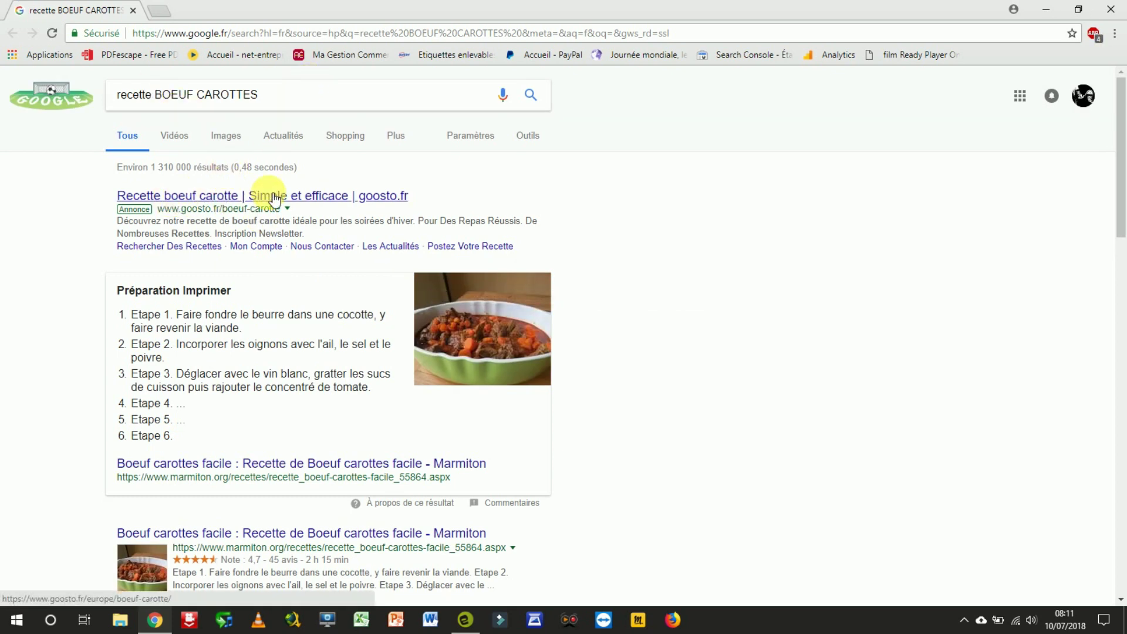
scroll(367, 400, down, 2)
scroll(364, 397, down, 2)
scroll(364, 394, down, 2)
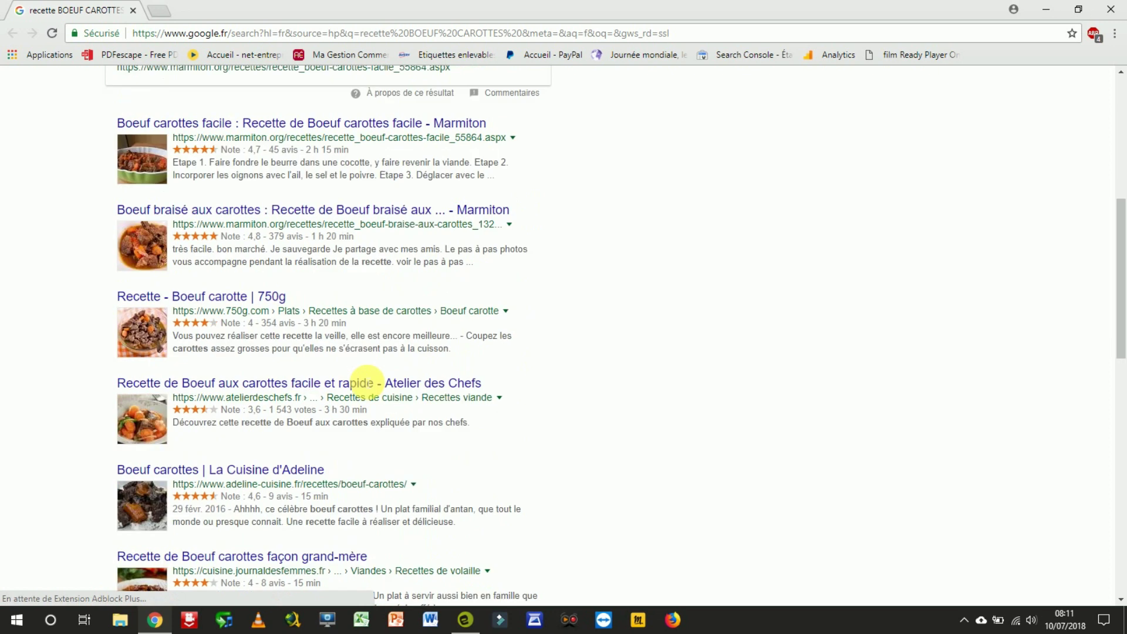
scroll(305, 329, down, 3)
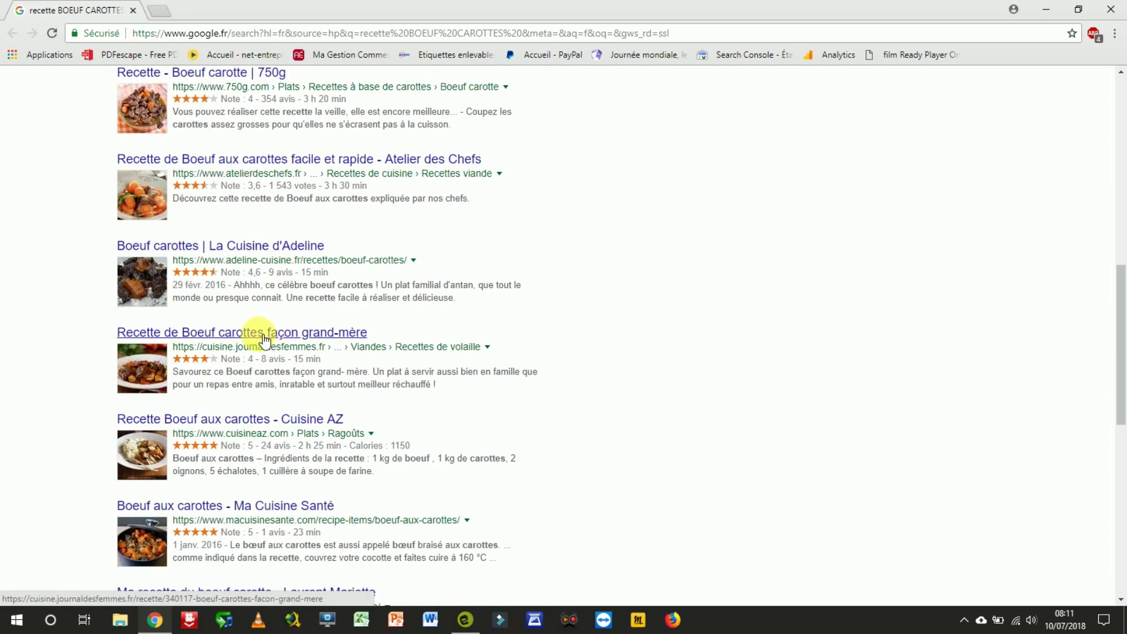
scroll(262, 375, down, 3)
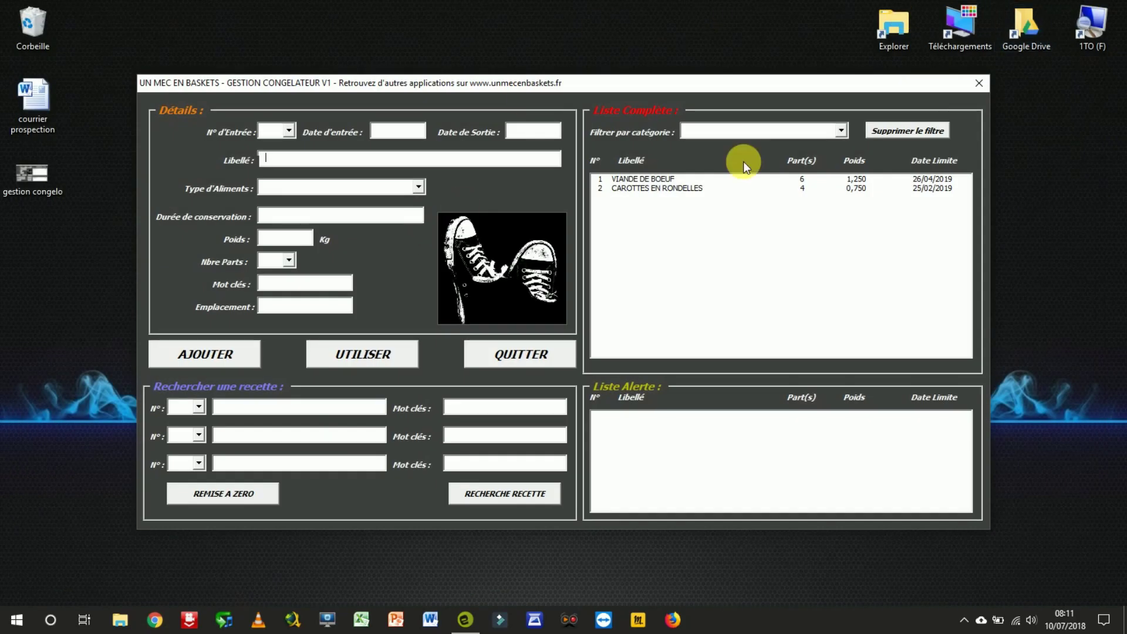
Mark VIANDE DE BOEUF as used and confirm its removal from the freezer.
click(659, 179)
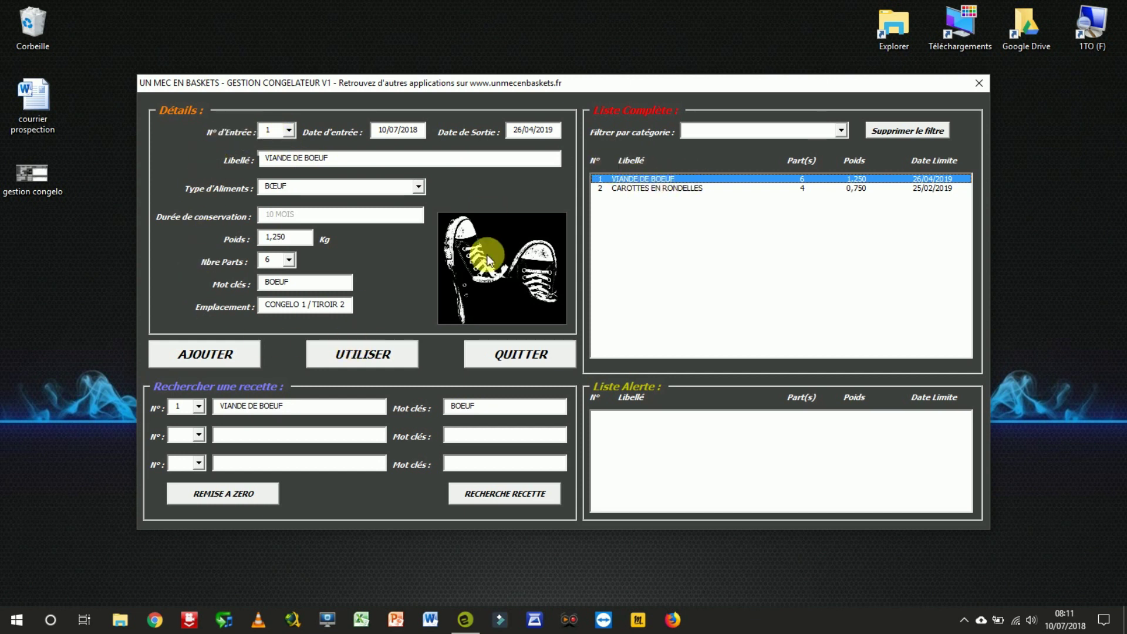
click(357, 362)
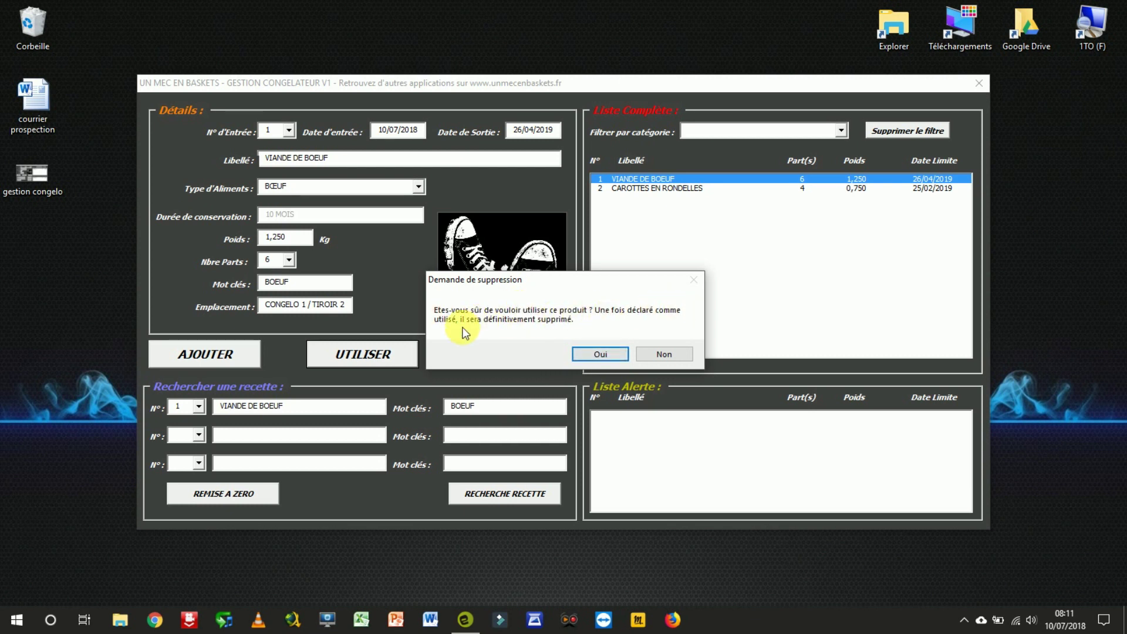
click(596, 353)
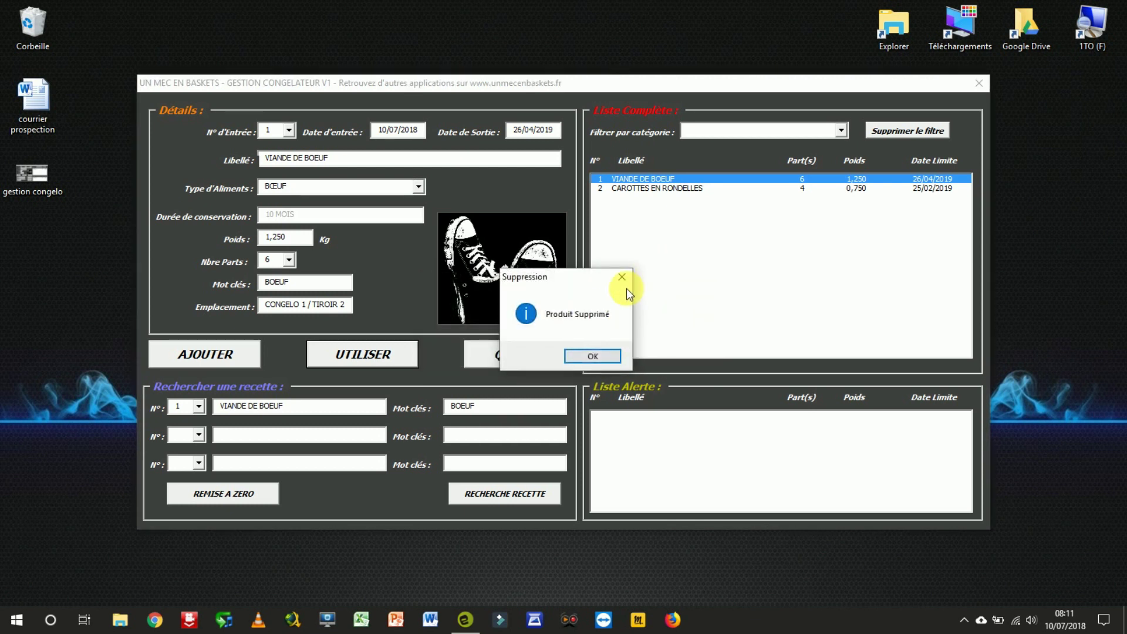
click(593, 357)
Mark CAROTTES EN RONDELLES as used and confirm its removal, emptying the list.
click(646, 179)
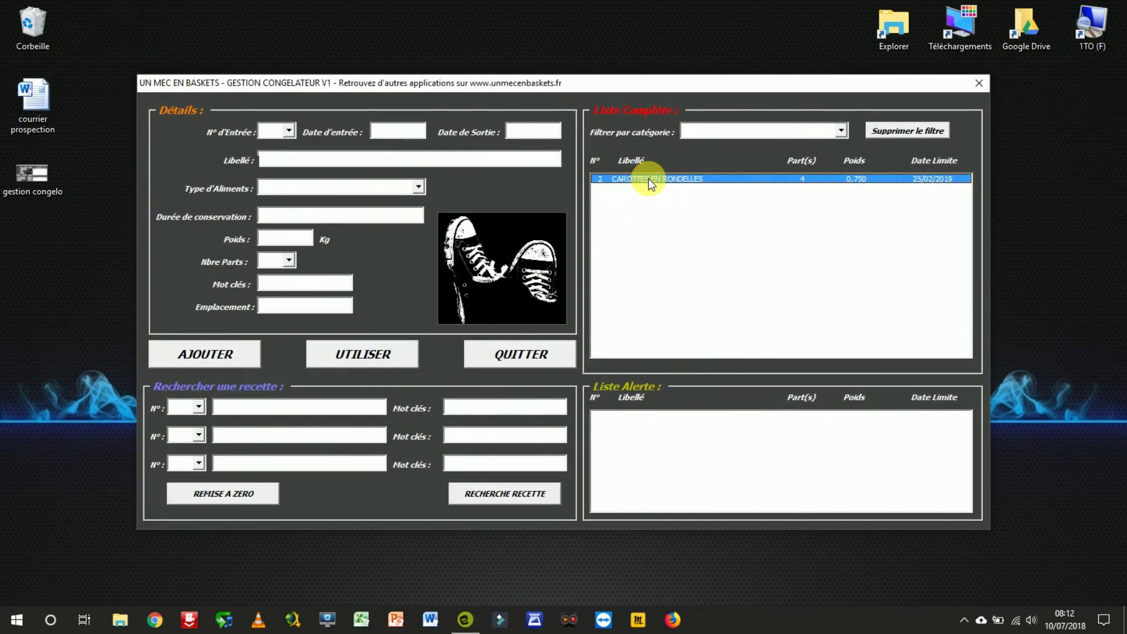
click(361, 355)
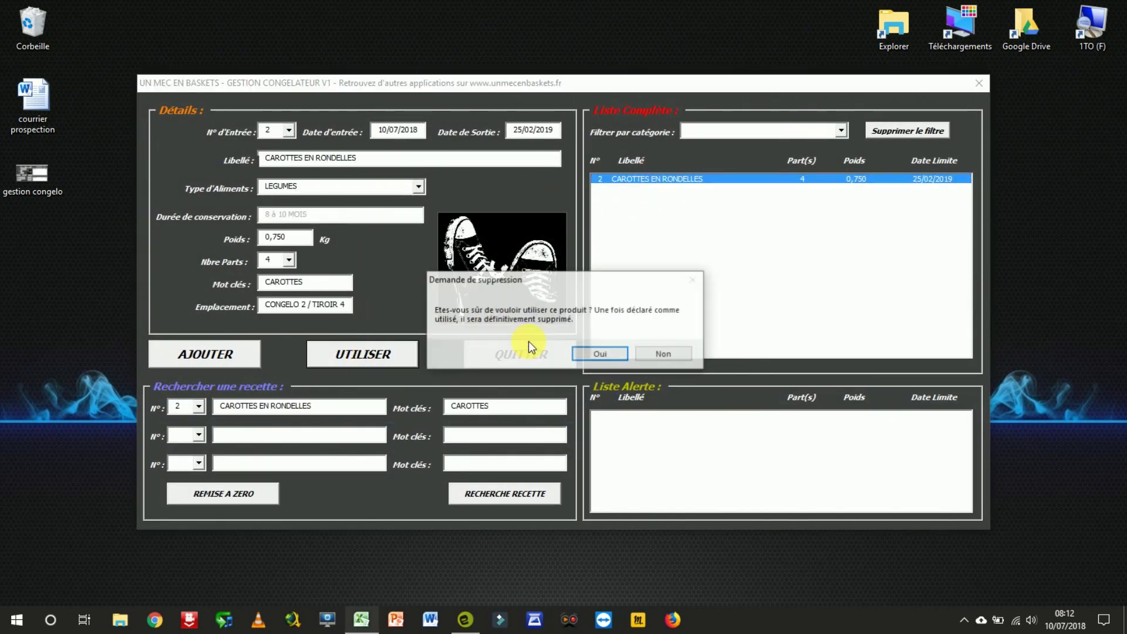
click(613, 357)
click(592, 357)
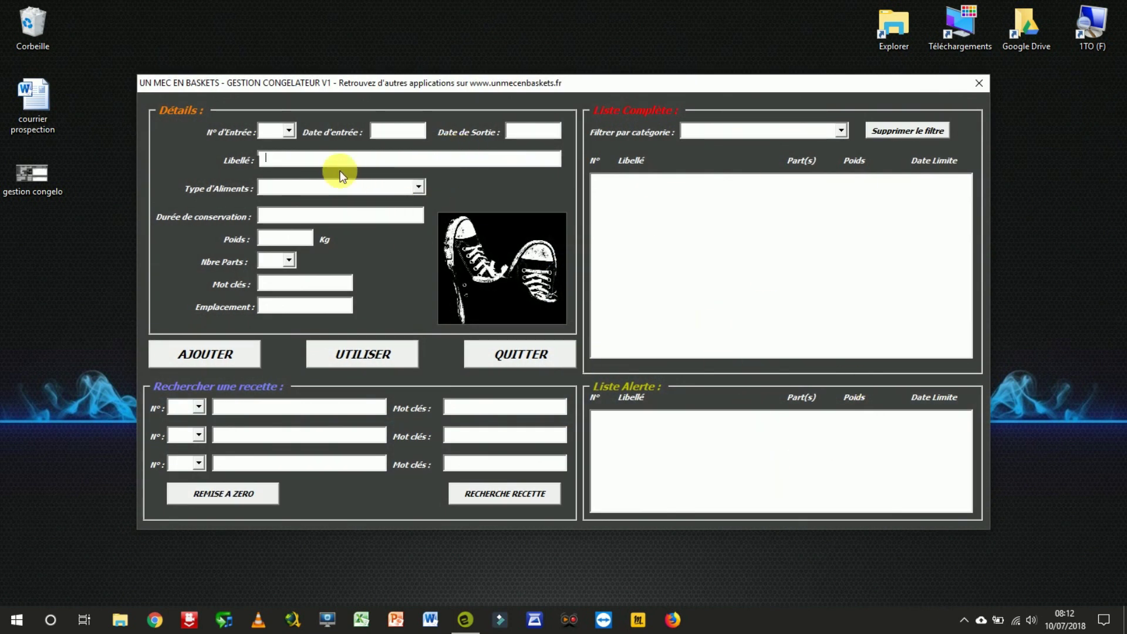
Close the GESTION CONGELATEUR V1 form with QUITTER.
click(544, 355)
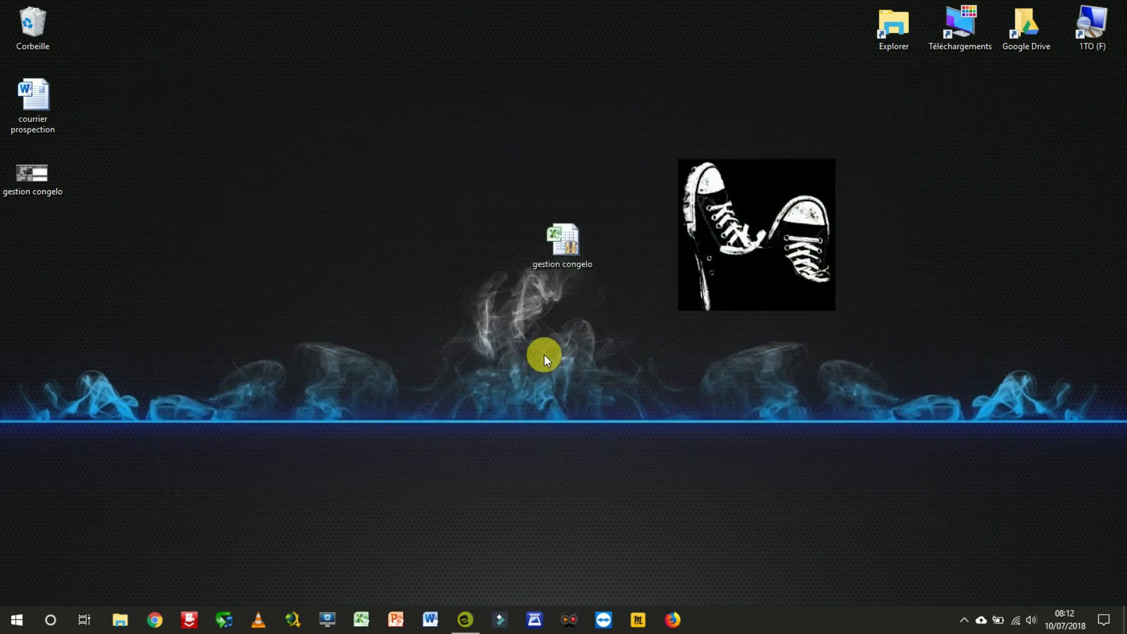